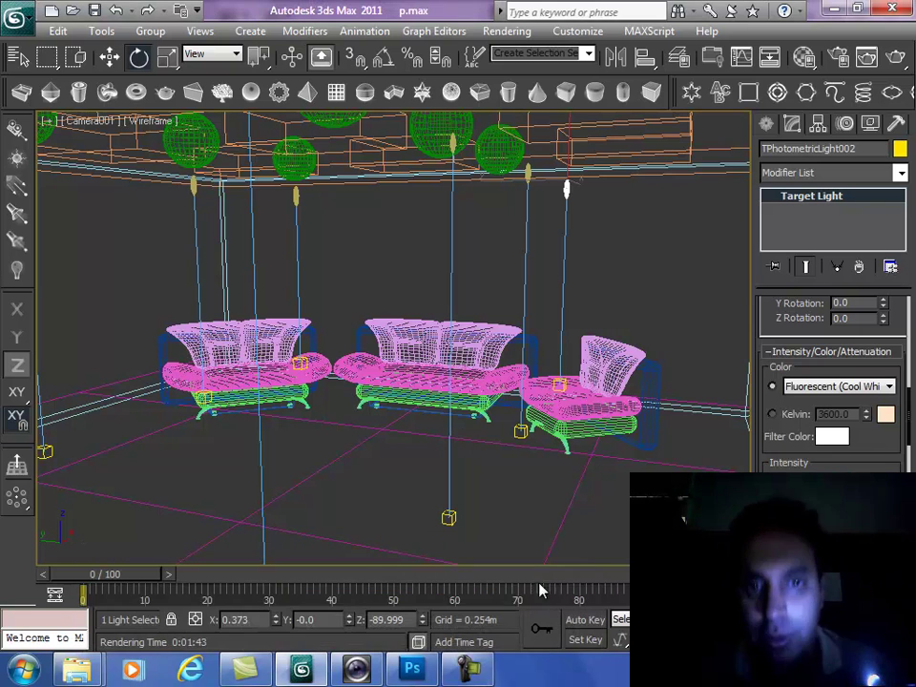
Step: Turn the unused 07 - Default material sample into a VRayMtl material
left_click(804, 59)
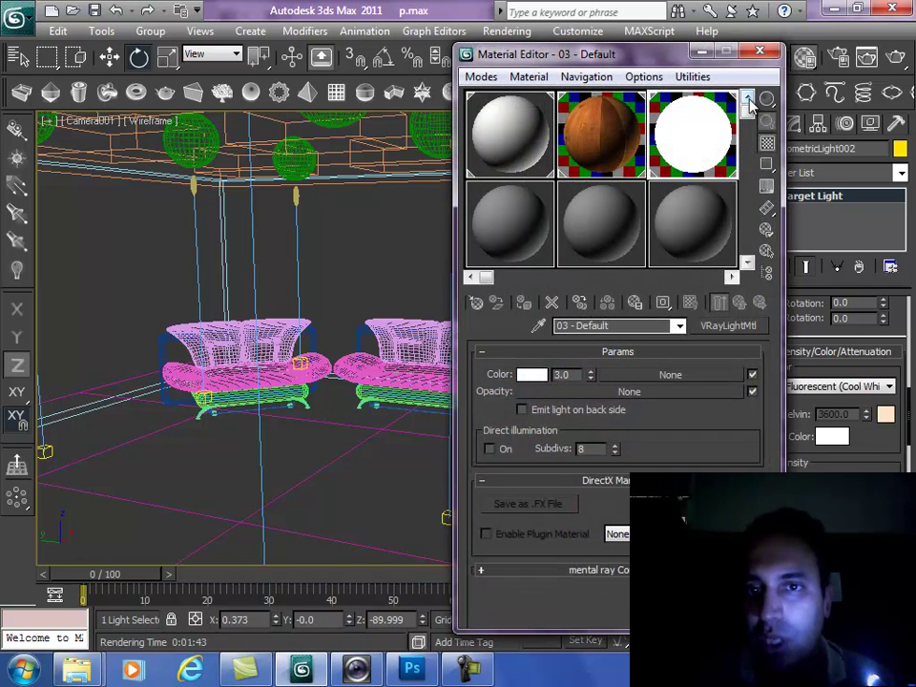
left_click(535, 237)
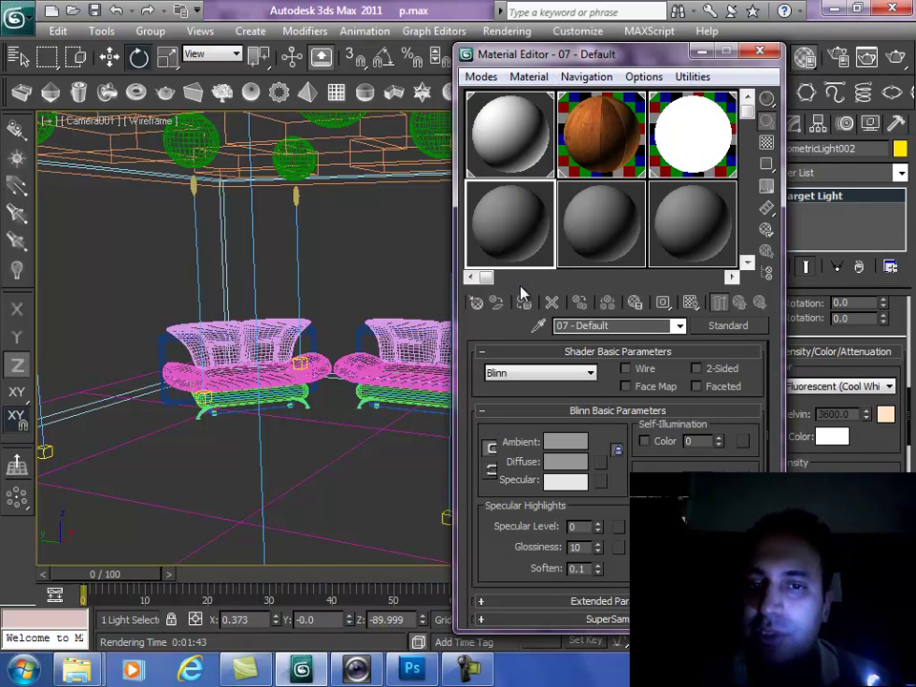
left_click(737, 330)
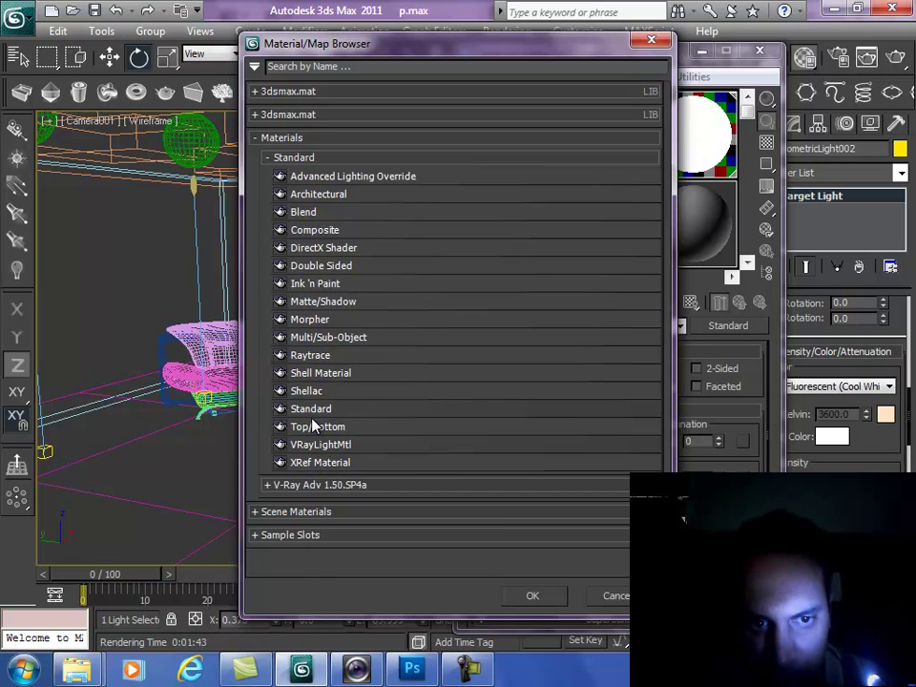
left_click(294, 487)
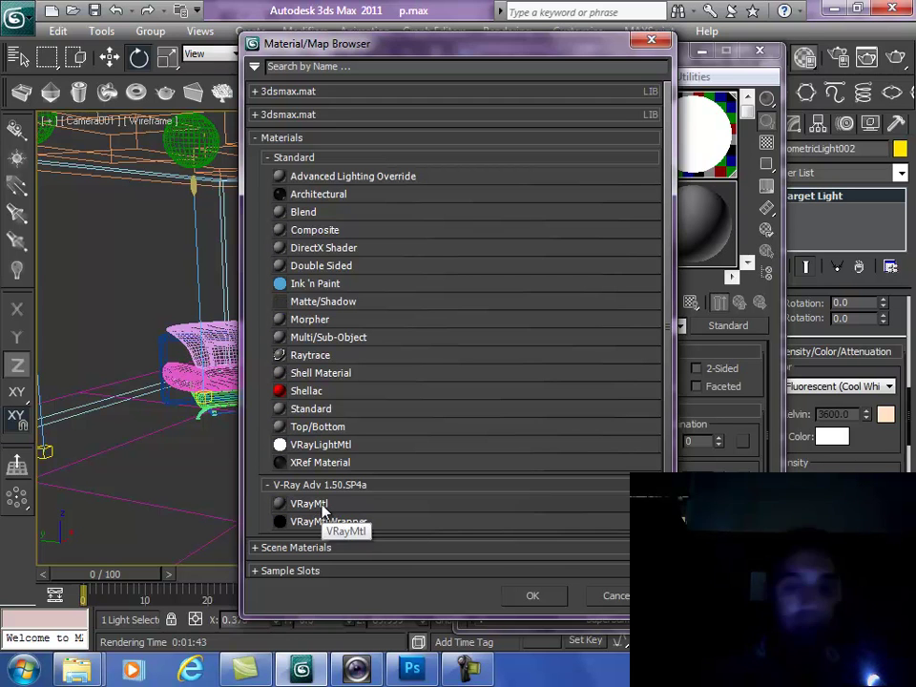
double_click(322, 504)
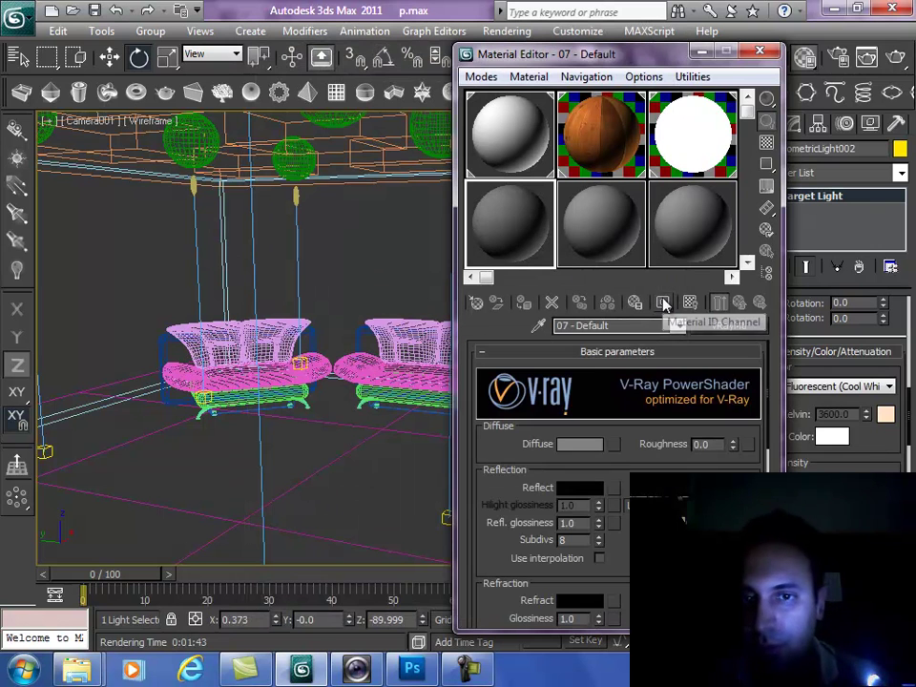
mouse_move(475, 523)
left_mouse_down()
mouse_move(473, 57)
mouse_move(486, 518)
left_mouse_up()
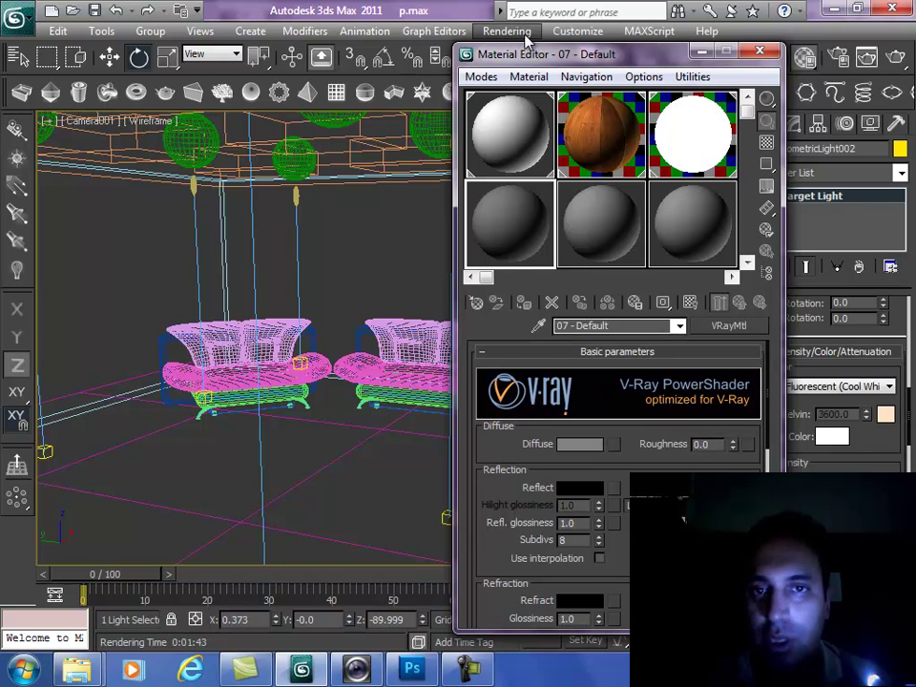
Step: Draw a sphere about 0.64 m in radius in front of the sofas and move it back to about X 1.336 m, Y -1.338 m
left_click_drag(524, 57, 602, 208)
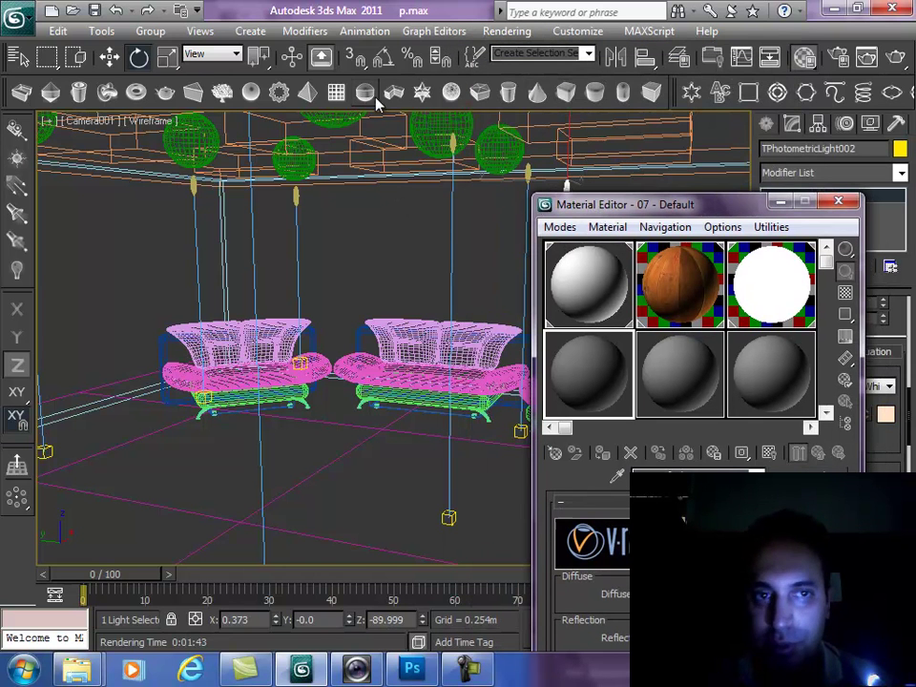
left_click_drag(349, 491, 329, 399)
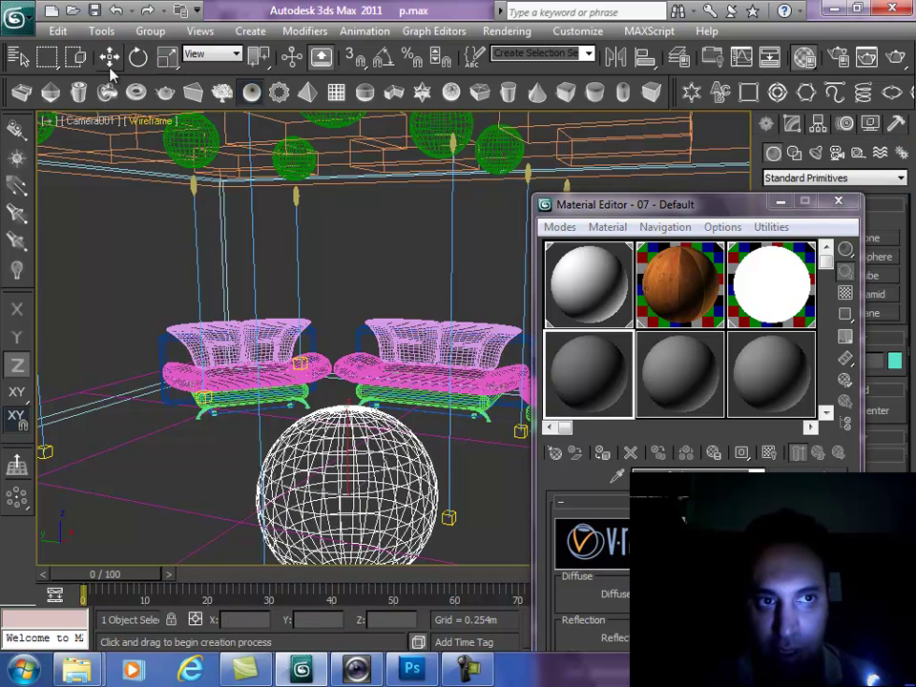
key("w")
key("F6")
mouse_move(369, 469)
left_mouse_down()
mouse_move(386, 467)
mouse_move(361, 465)
left_mouse_up()
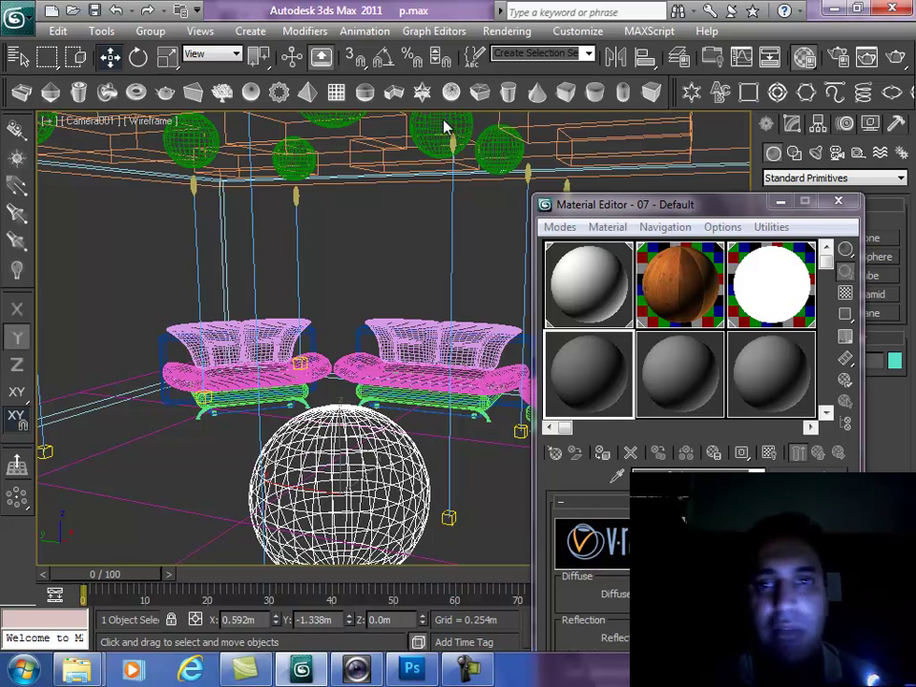
left_click(17, 308)
left_click_drag(304, 474, 358, 442)
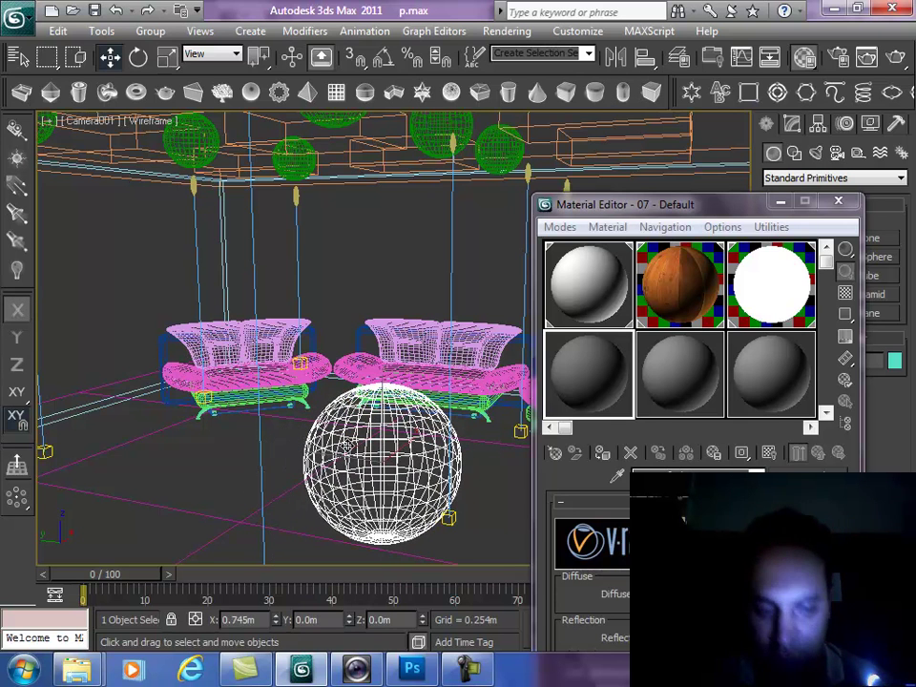
Step: Show the camera view shaded and reposition the sphere above the floor at about X 0.954 m, Z 0.531 m
key("F3")
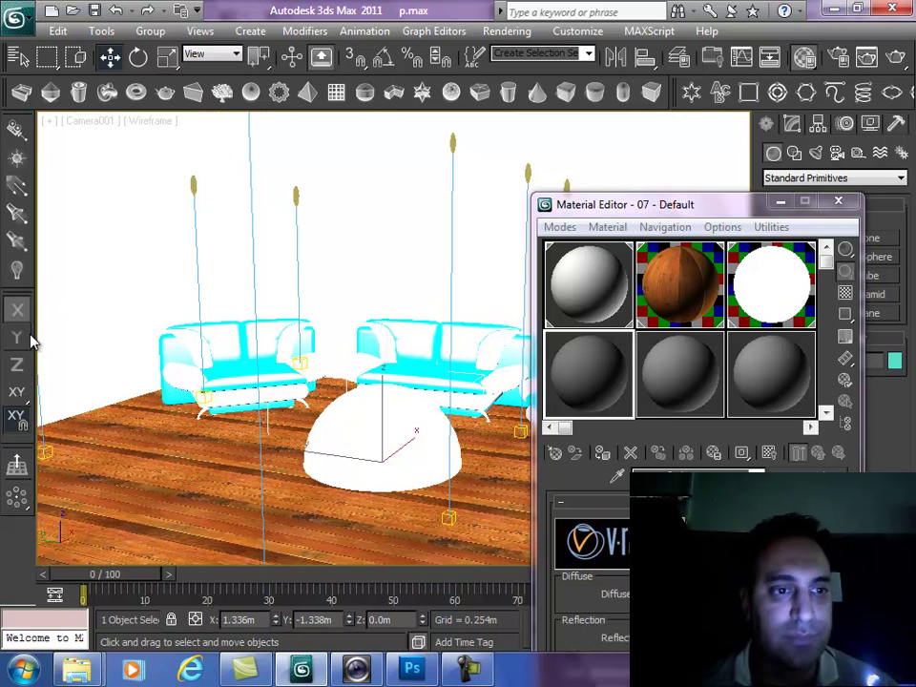
left_click(17, 365)
mouse_move(349, 430)
left_mouse_down()
mouse_move(358, 347)
mouse_move(352, 417)
mouse_move(361, 415)
left_mouse_up()
left_click(17, 308)
Step: Set the sphere's segments to 50
left_click_drag(663, 204, 533, 53)
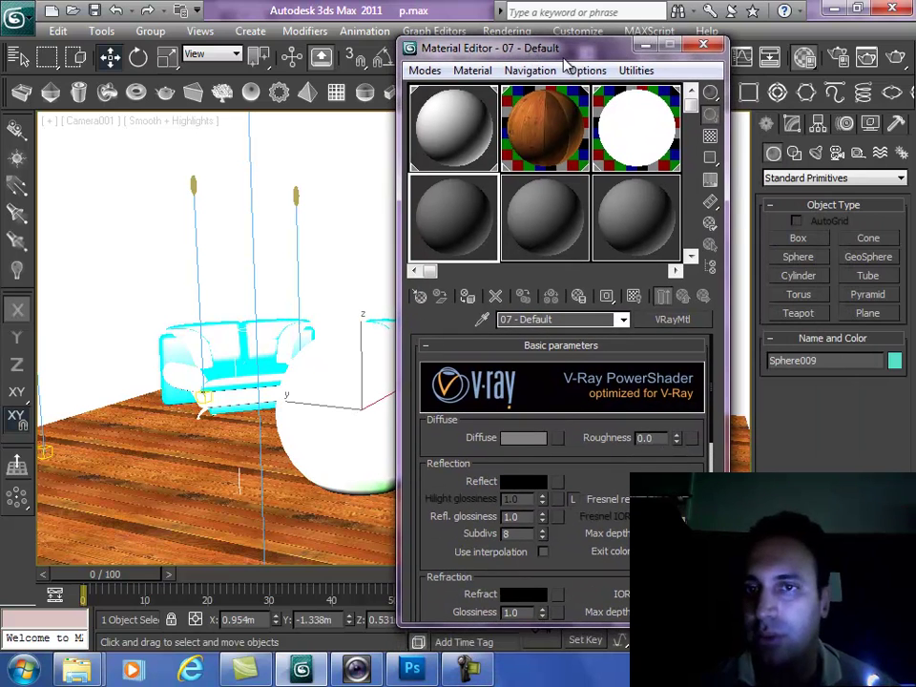
left_click(792, 125)
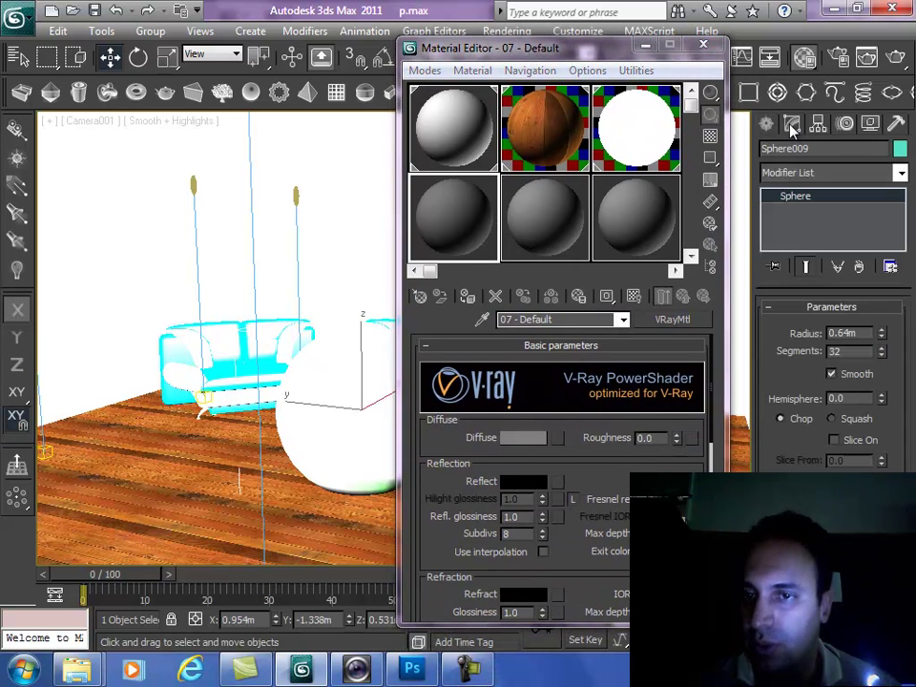
double_click(847, 356)
type("50")
key("Return")
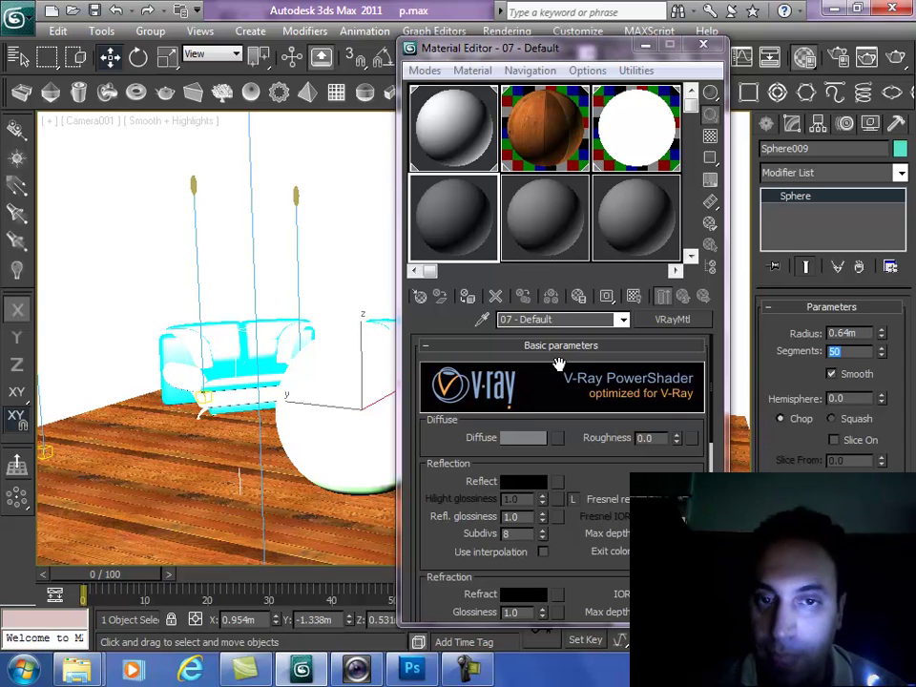
Step: Set the 07 - Default material's diffuse colour to pure red (255, 0, 0)
left_click(461, 236)
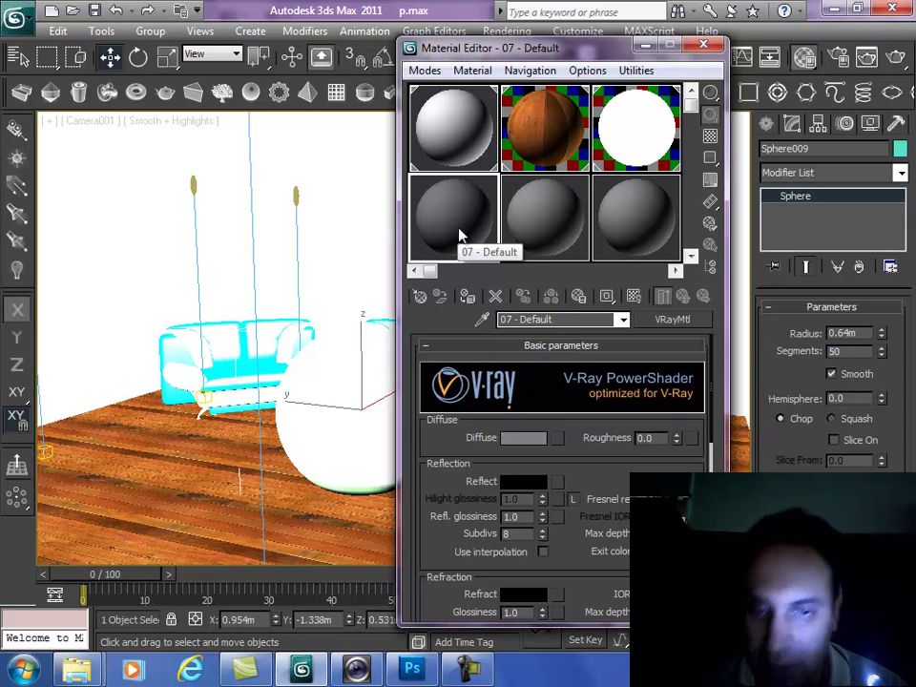
left_click(523, 437)
mouse_move(528, 190)
left_mouse_down()
mouse_move(525, 246)
mouse_move(525, 190)
left_mouse_up()
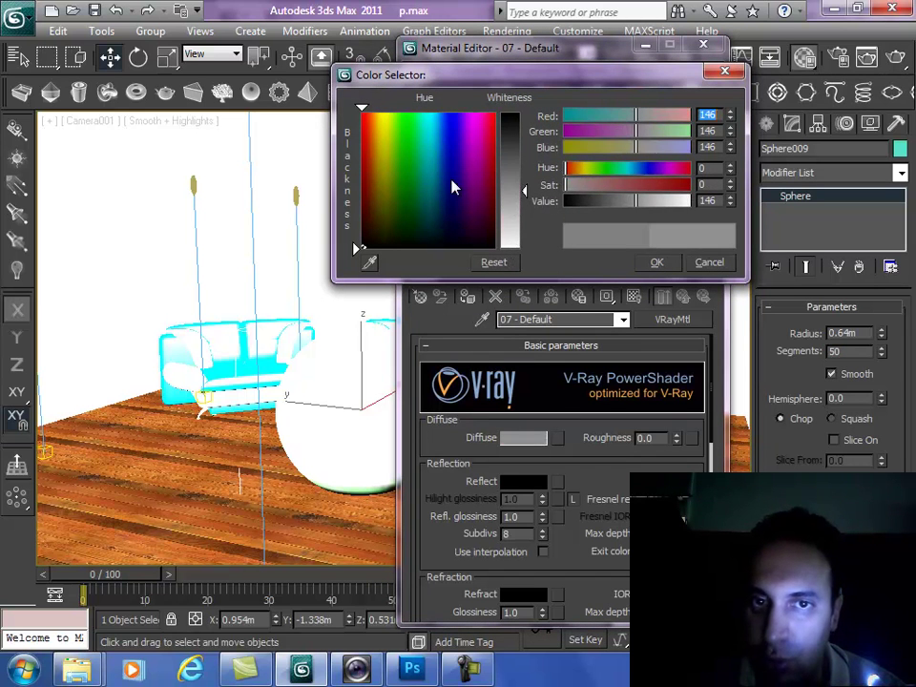
left_click_drag(454, 187, 495, 114)
left_click_drag(524, 190, 524, 114)
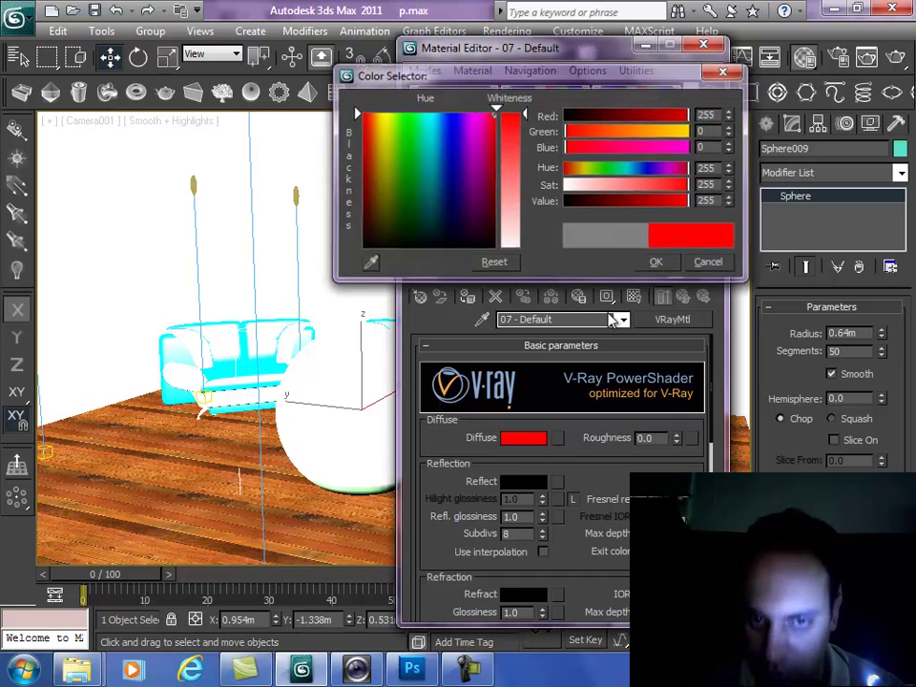
left_click(656, 262)
Step: Set the red material's reflection colour to white (255, 255, 255) and assign the material to the sphere
left_click(524, 481)
left_click_drag(524, 114, 517, 257)
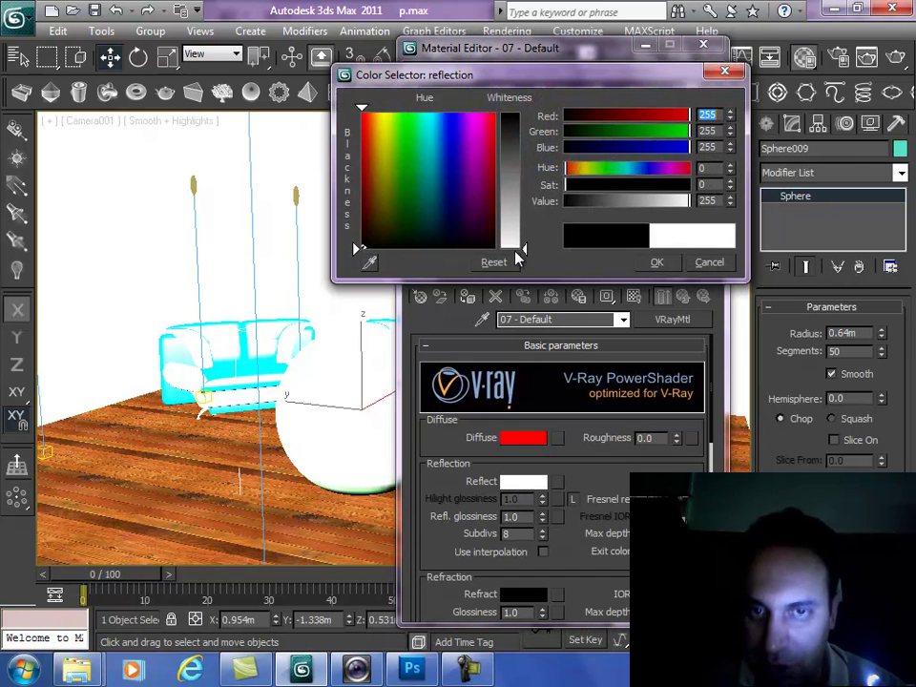
left_click_drag(515, 84, 781, 336)
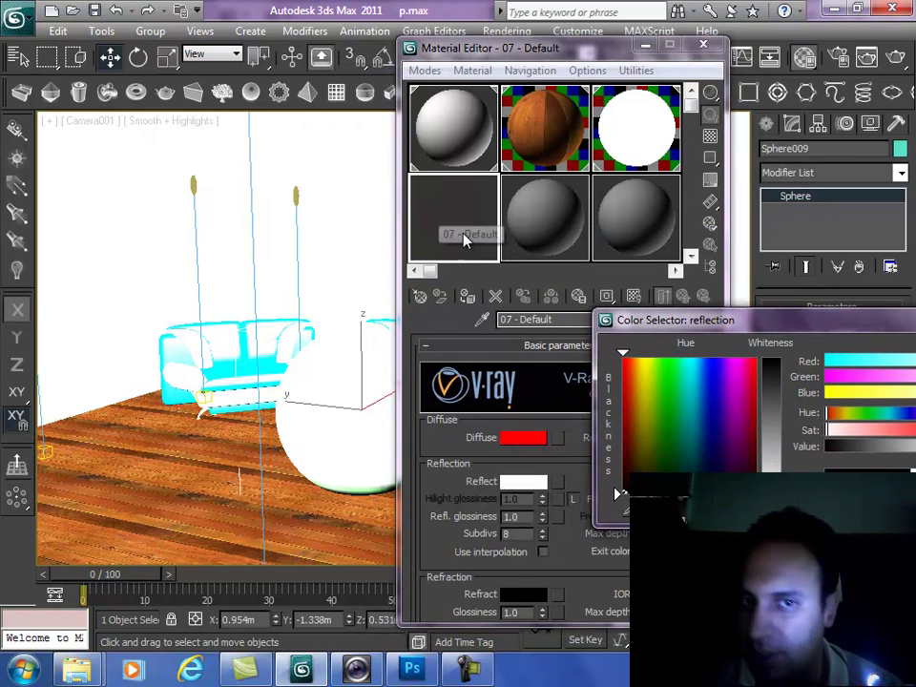
key("Return")
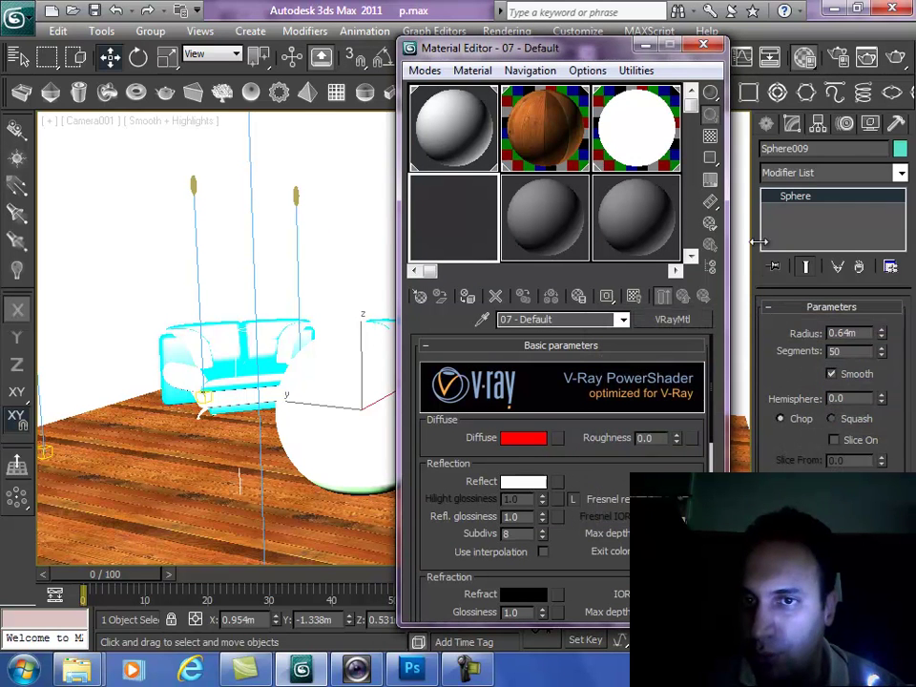
left_click(468, 297)
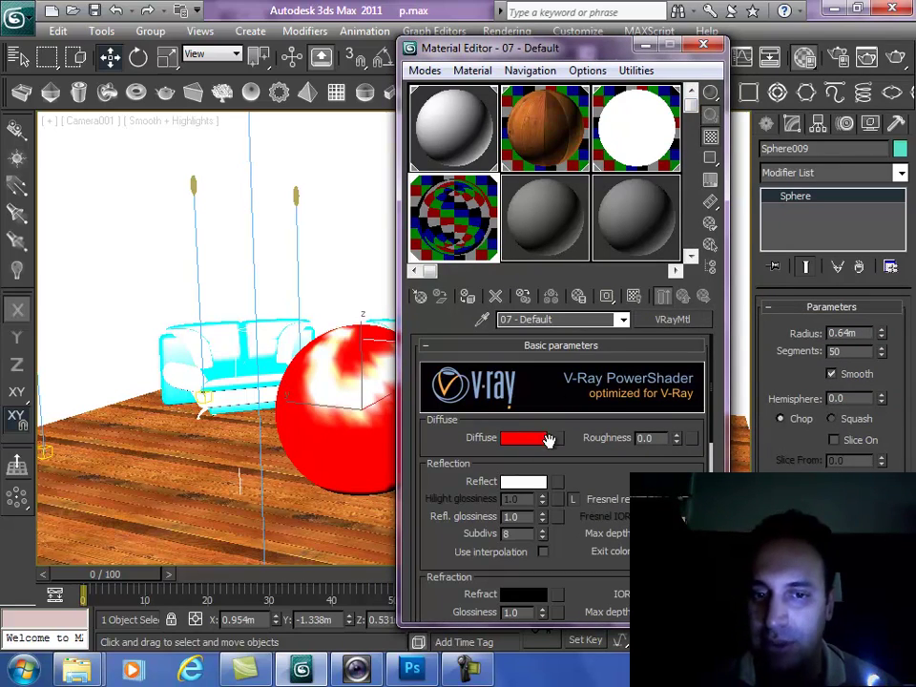
Step: Render the camera view to check the fully reflective sphere, and close the rendered frame
left_click(703, 46)
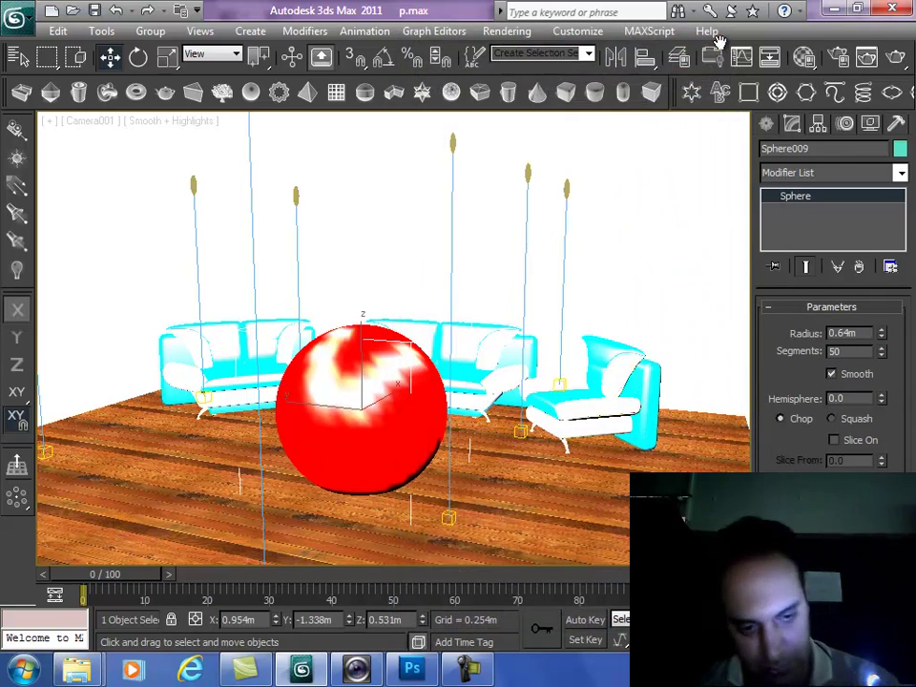
key("shift+q")
left_click(356, 98)
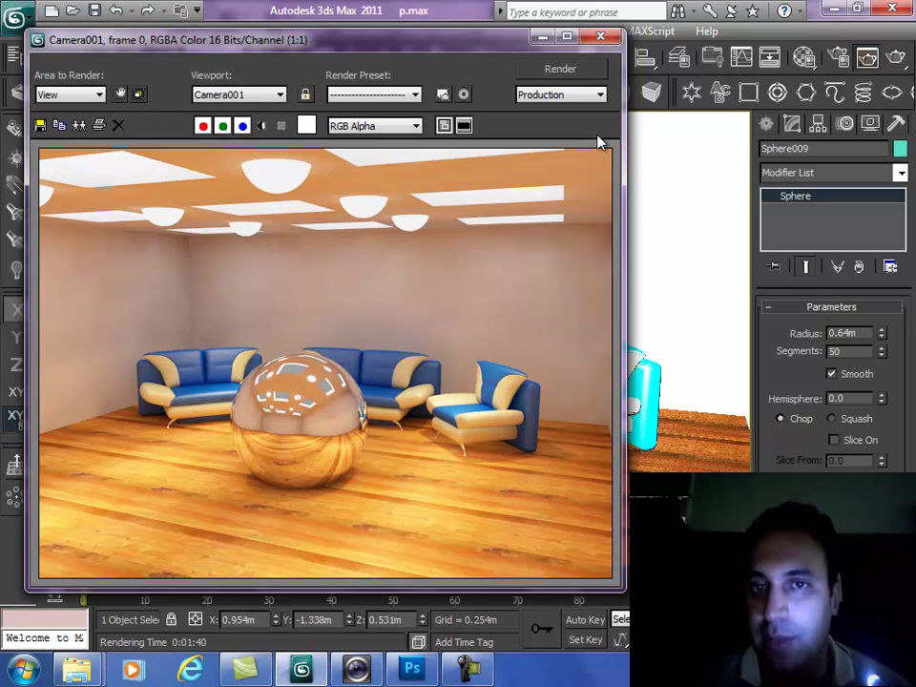
left_click(600, 35)
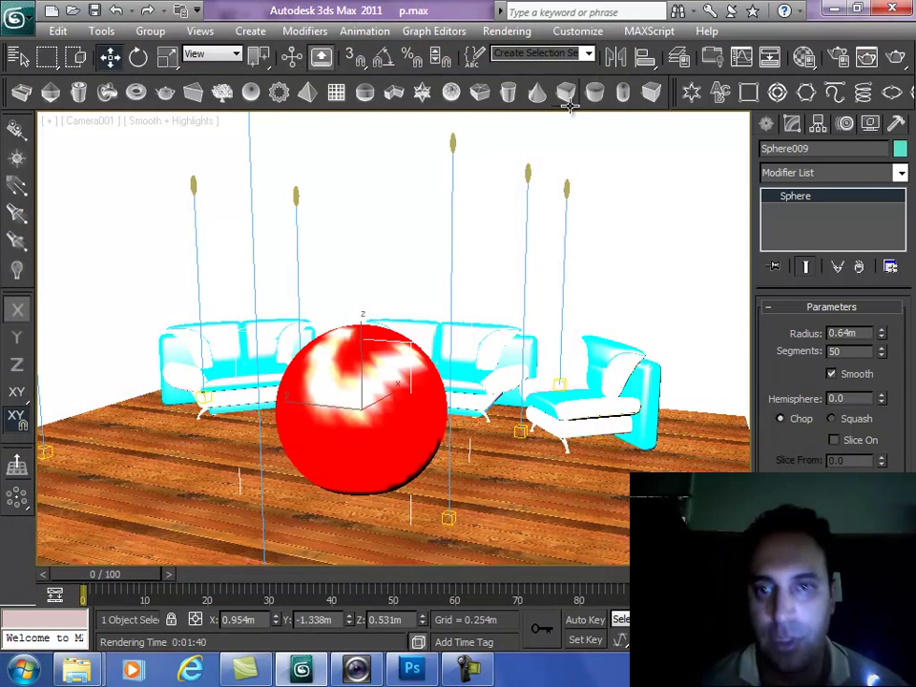
Step: Darken the sphere material's reflection colour to a dark grey
left_click(804, 59)
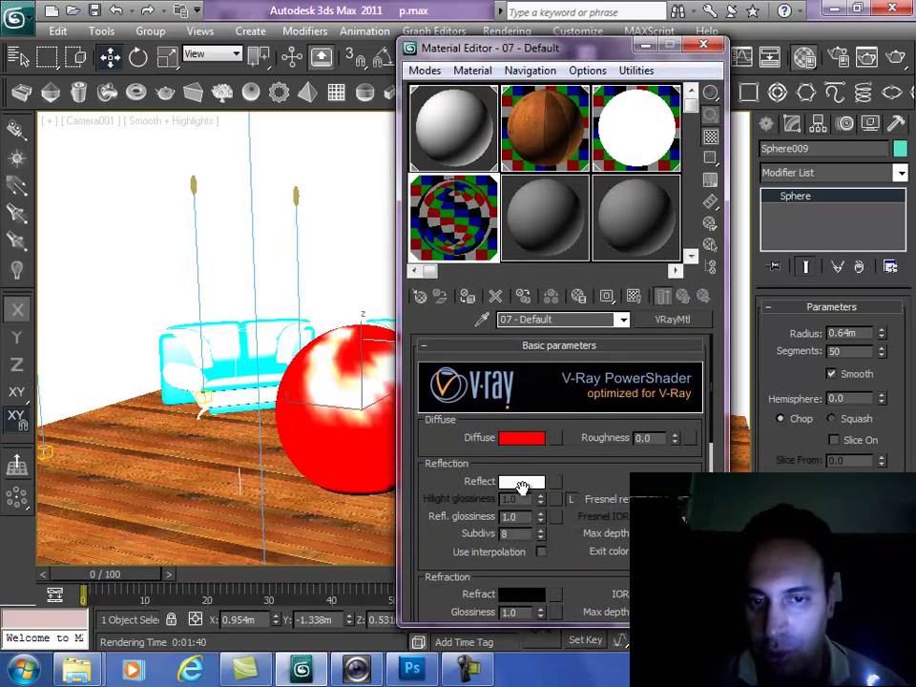
left_click(526, 494)
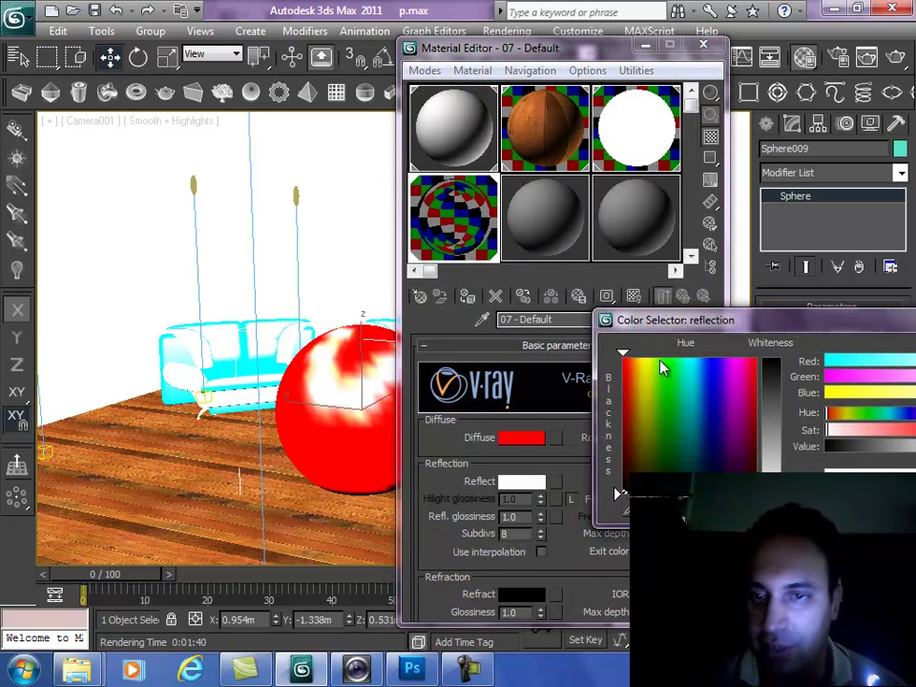
left_click_drag(783, 462, 799, 395)
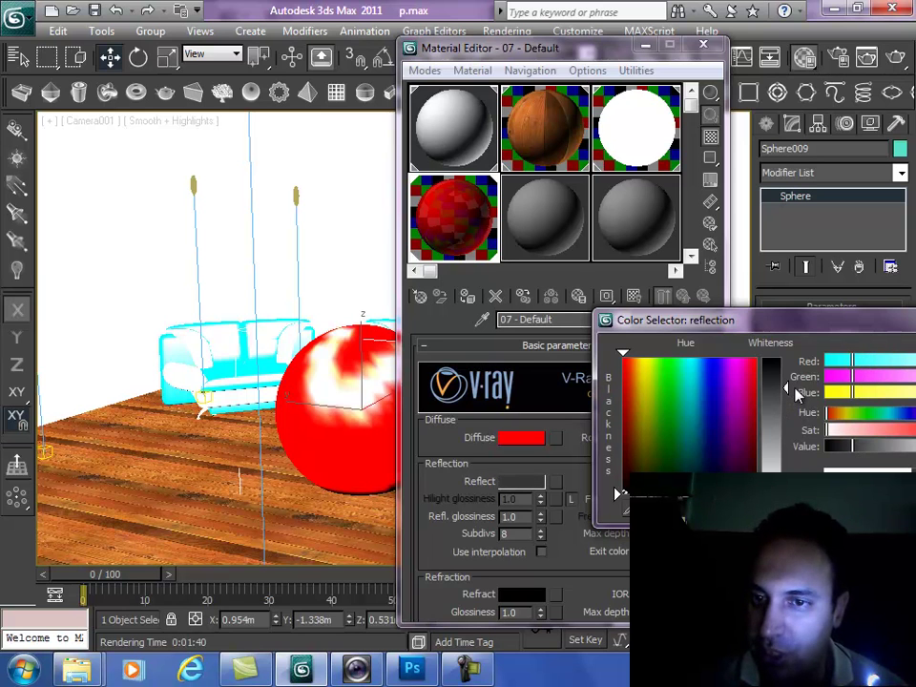
key("Return")
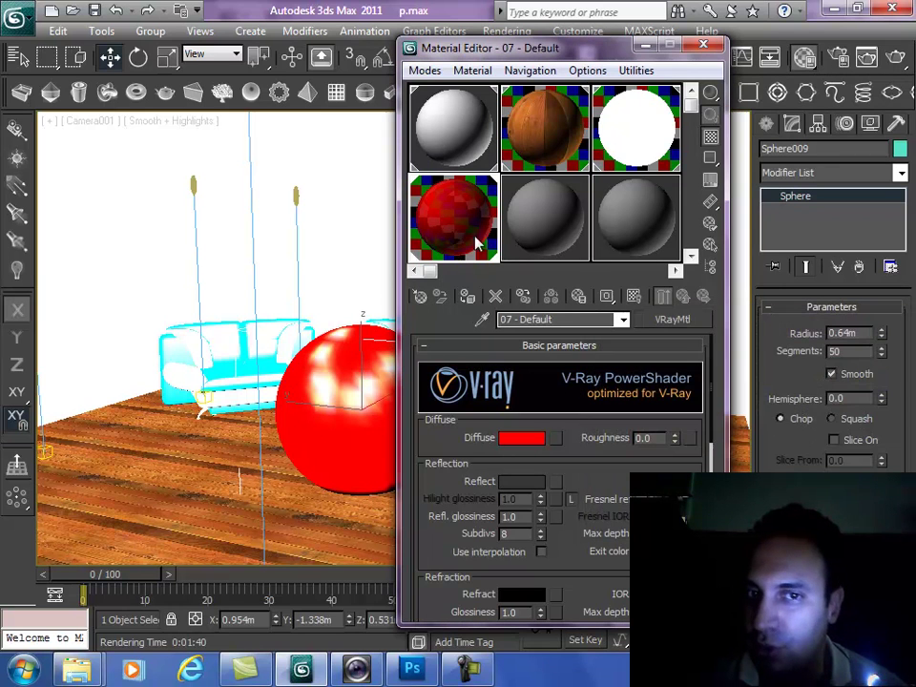
Step: Render the camera view again with the reduced reflection, and close the rendered frame
left_click(897, 57)
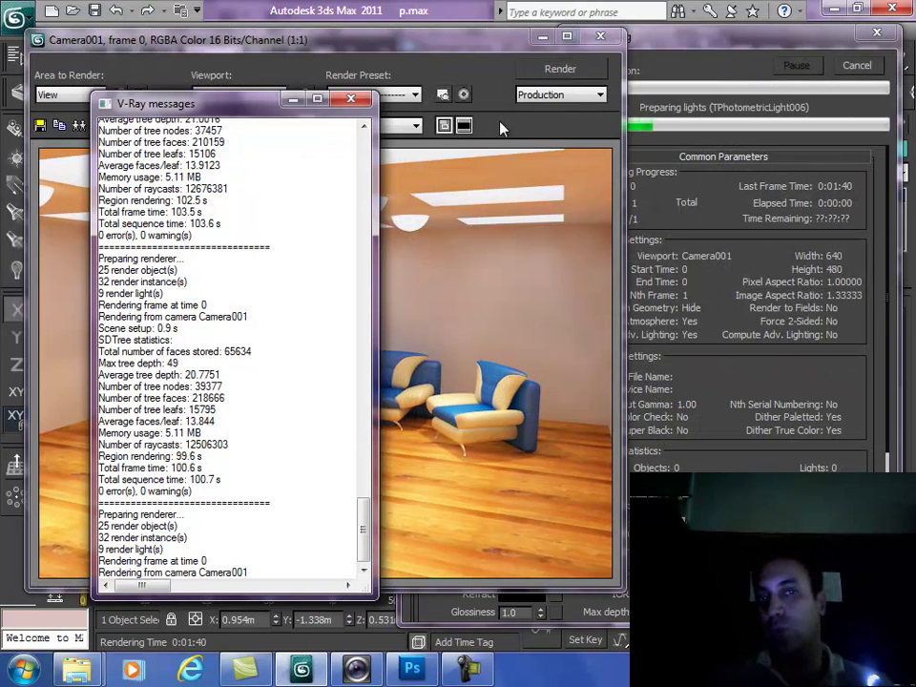
left_click(361, 103)
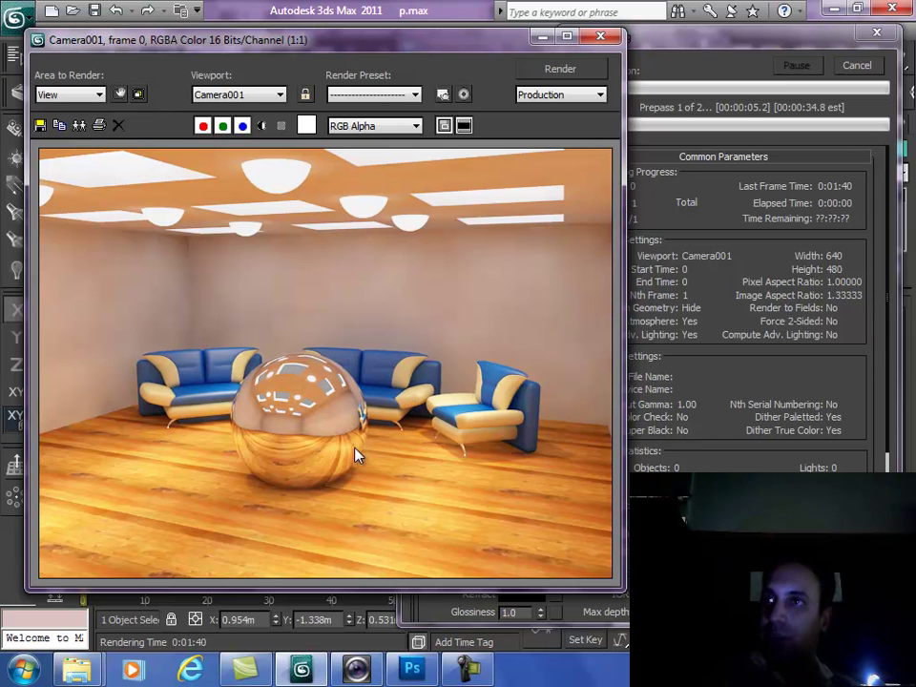
mouse_move(427, 675)
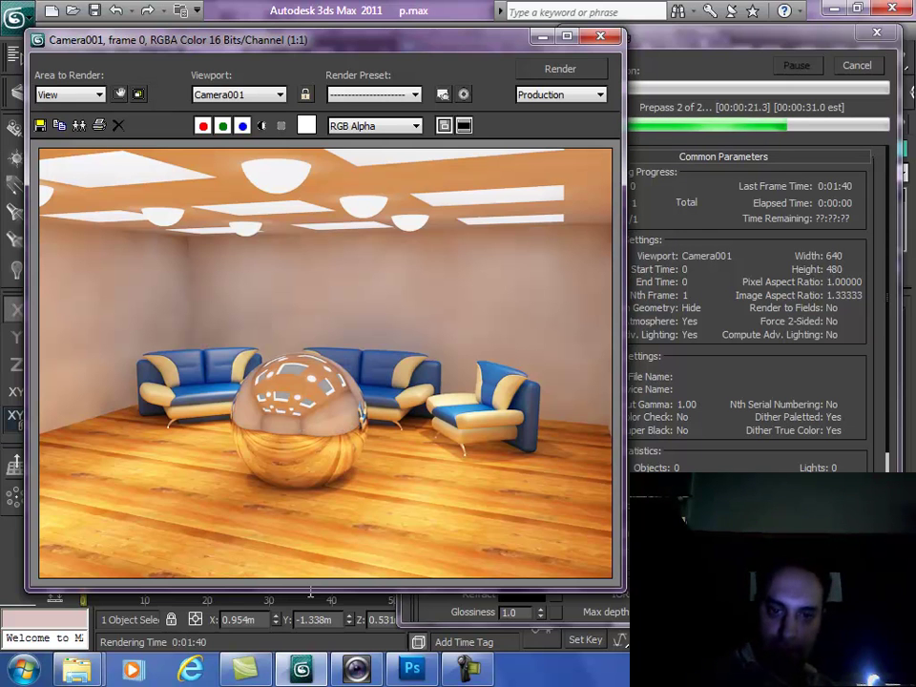
left_click(461, 674)
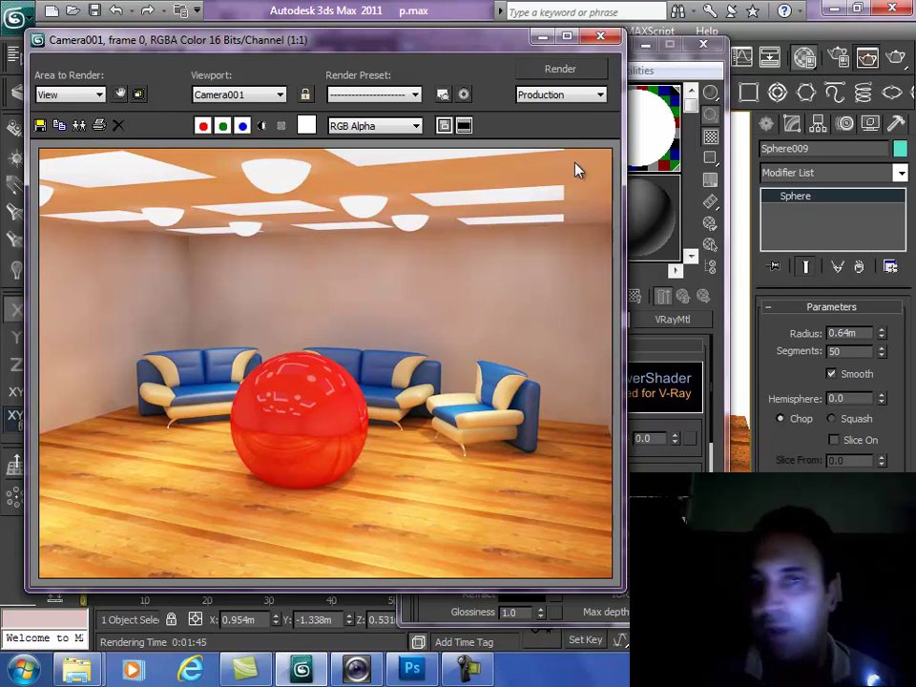
left_click(608, 37)
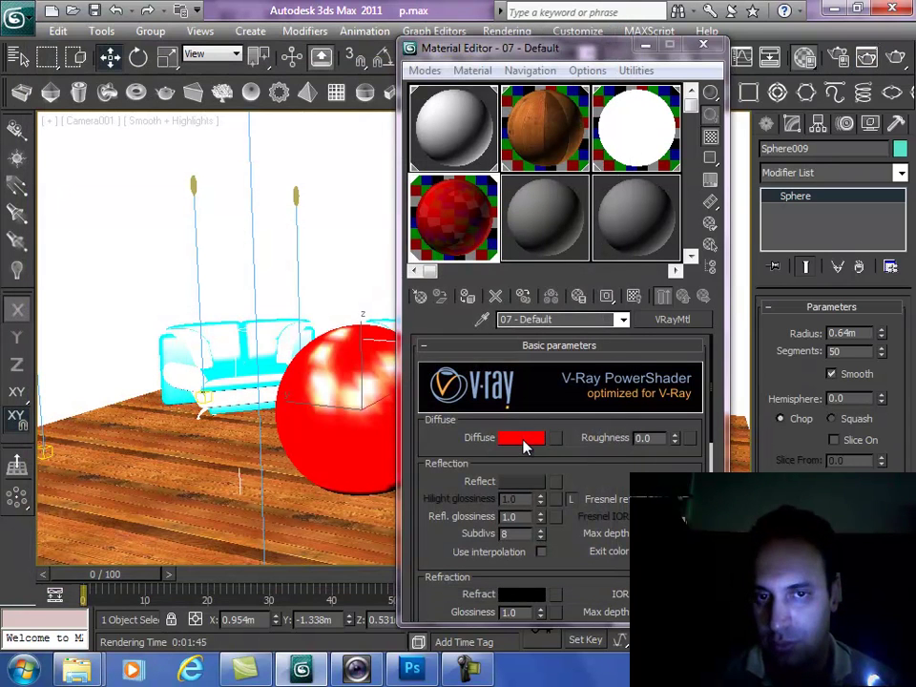
left_click(523, 440)
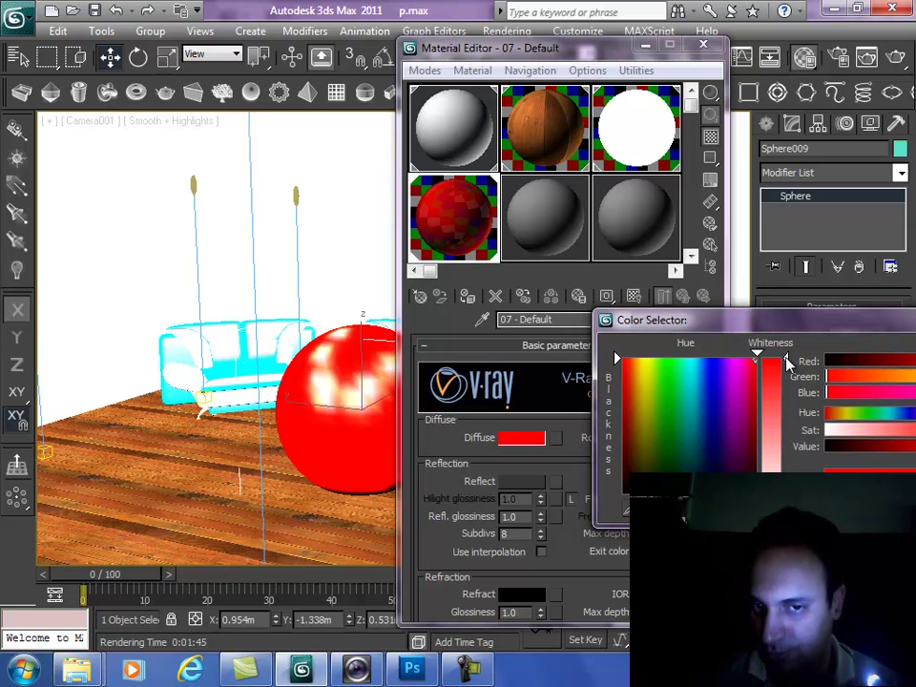
left_click(535, 477)
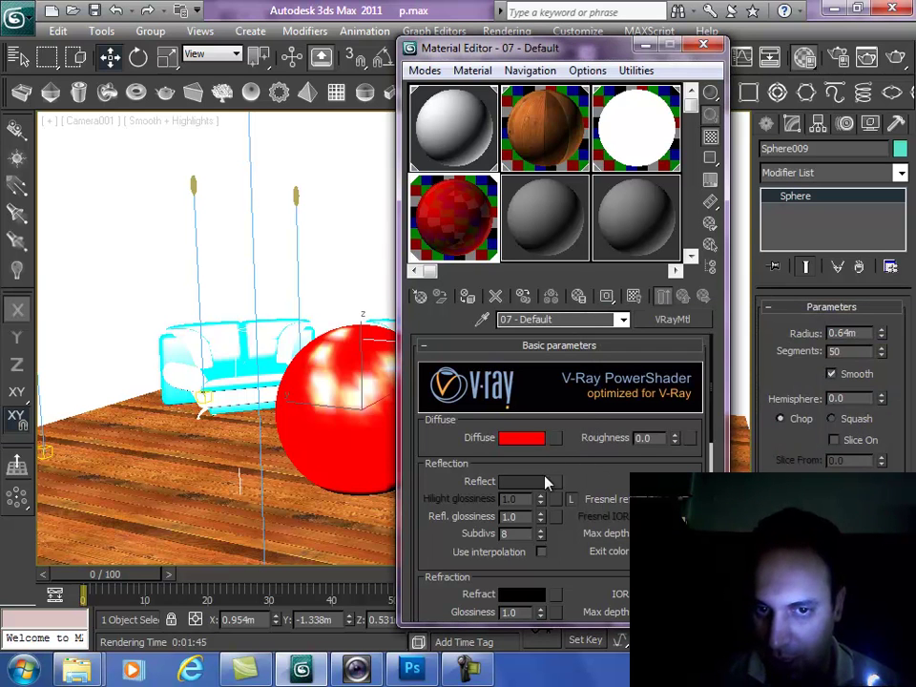
Step: Lighten the sphere material's reflection colour to a medium grey
mouse_move(785, 390)
left_mouse_down()
mouse_move(787, 364)
mouse_move(795, 408)
left_mouse_up()
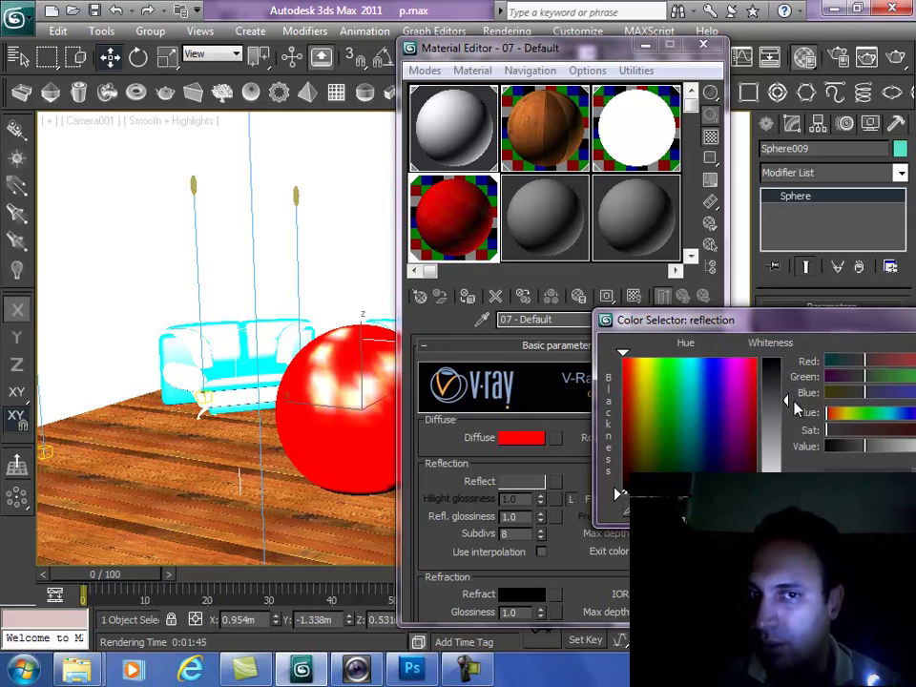
left_click_drag(796, 371, 800, 424)
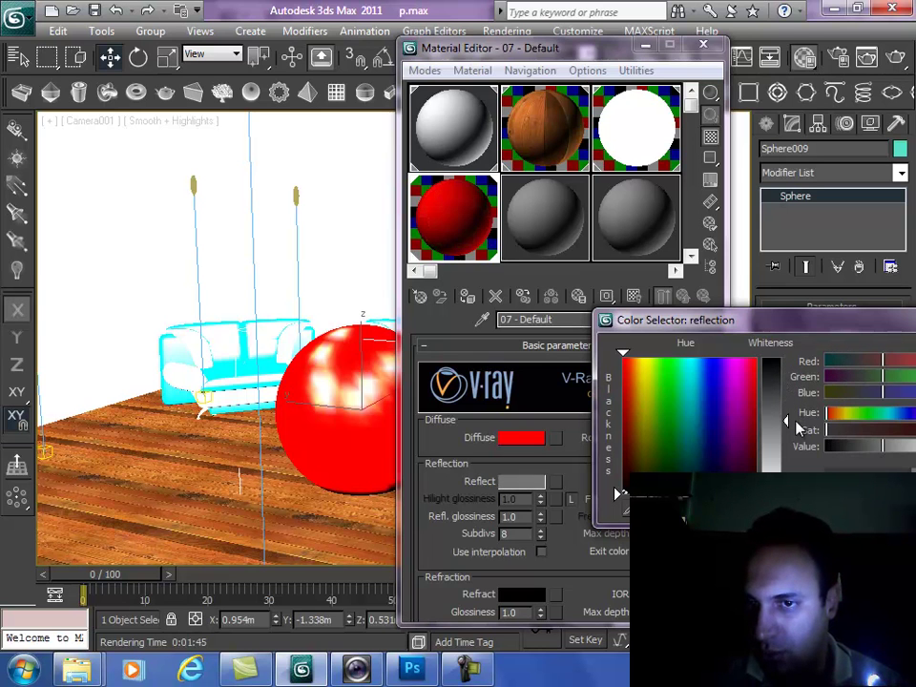
left_click_drag(761, 372, 757, 477)
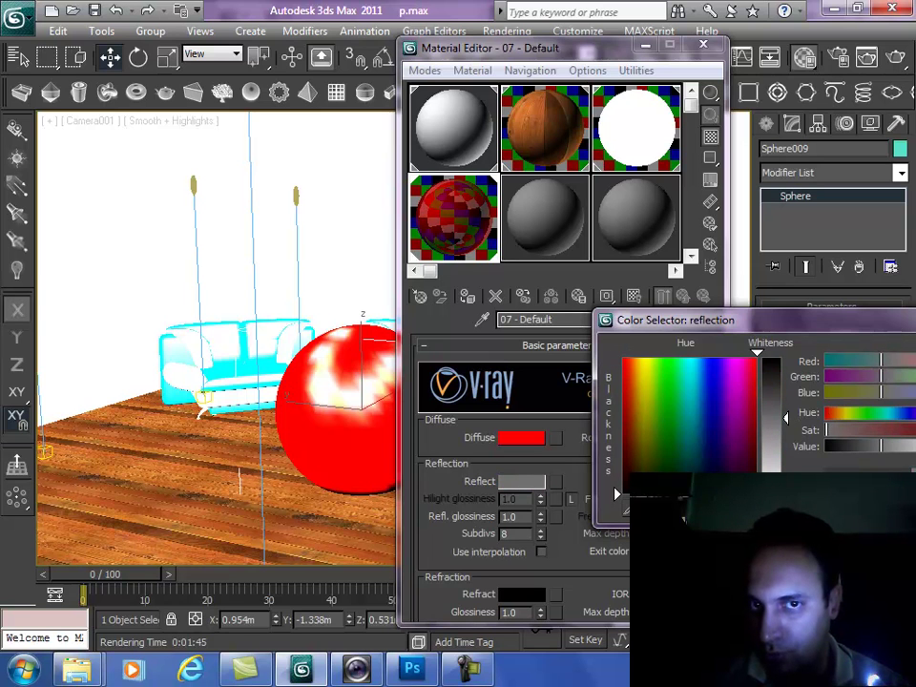
left_click_drag(786, 420, 784, 412)
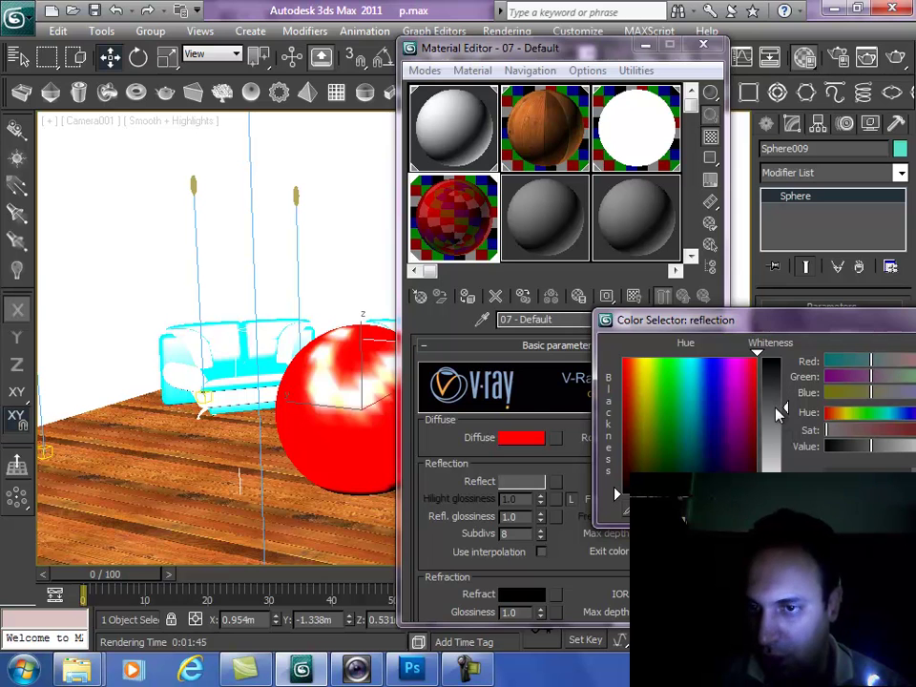
left_click_drag(783, 418, 786, 408)
Step: Change the sphere material's diffuse colour from red to a neutral medium grey
left_click(538, 438)
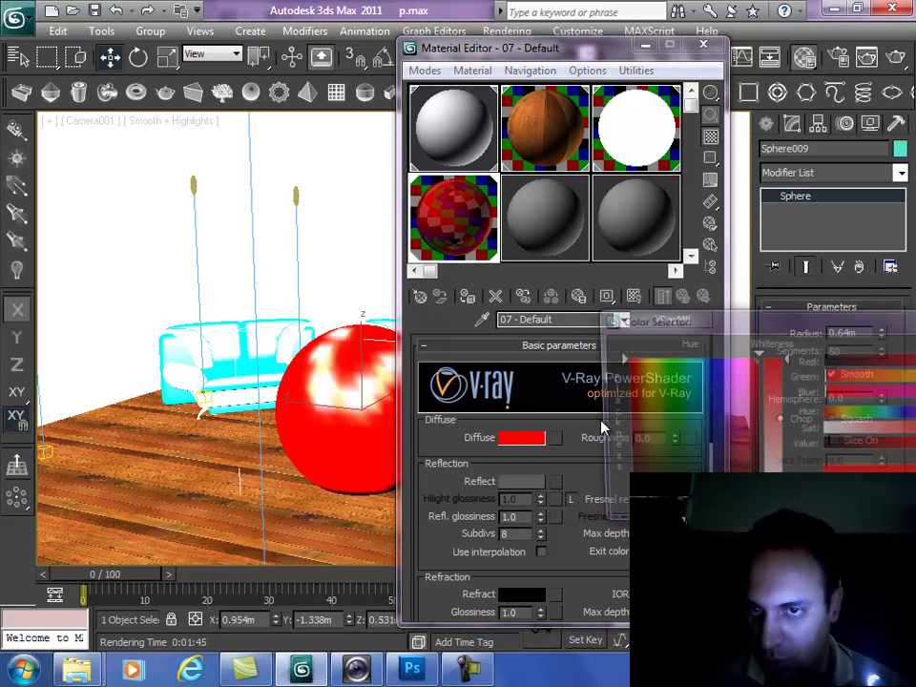
left_click_drag(746, 370, 775, 423)
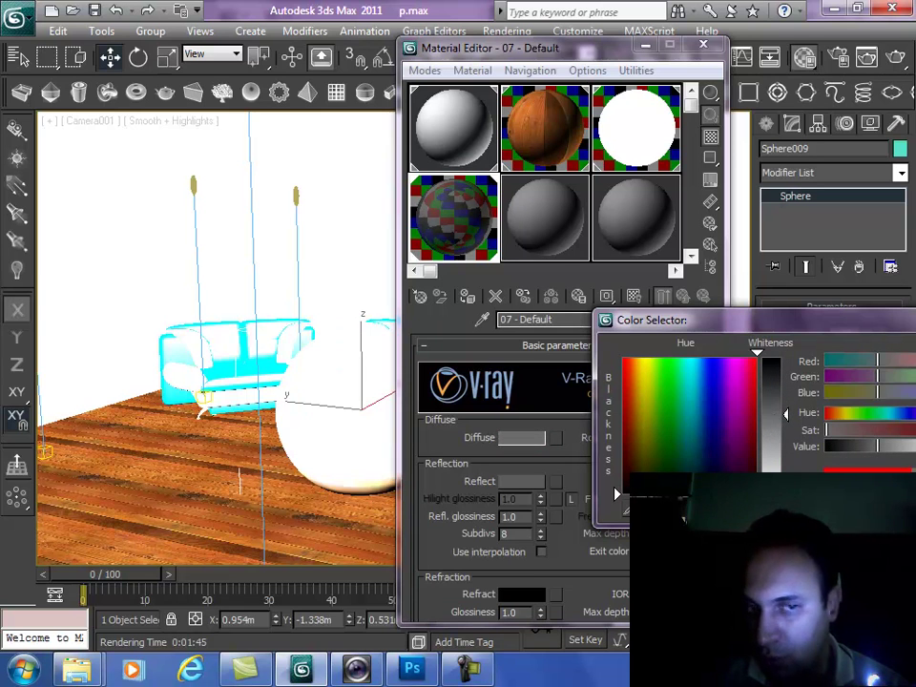
left_click(850, 511)
left_click_drag(585, 484, 590, 408)
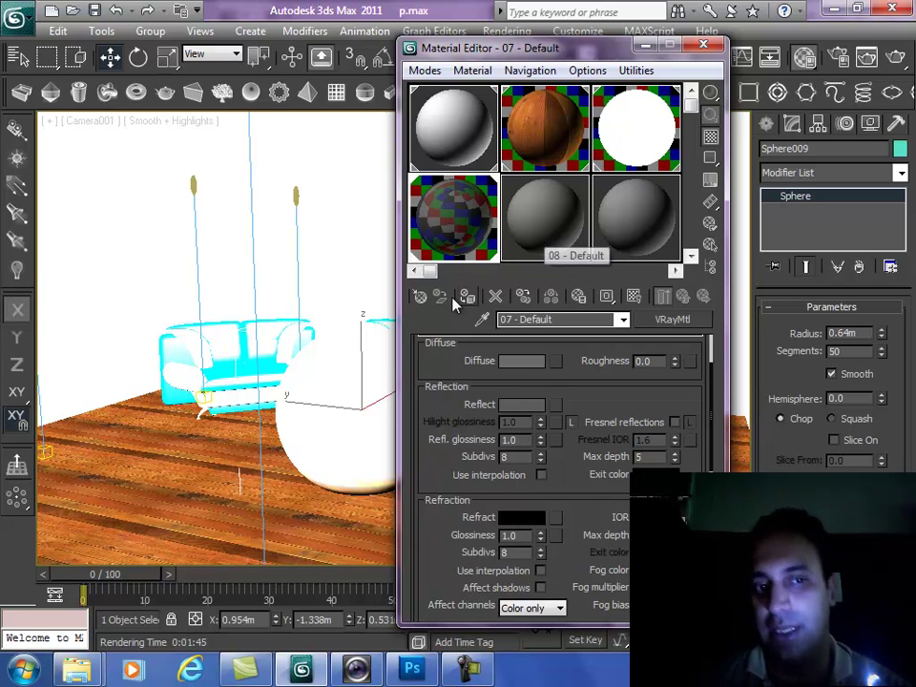
Step: Select the floor plane and change the unused 08 - Default material to the VRayMtl type
left_click(226, 446)
left_click(530, 129)
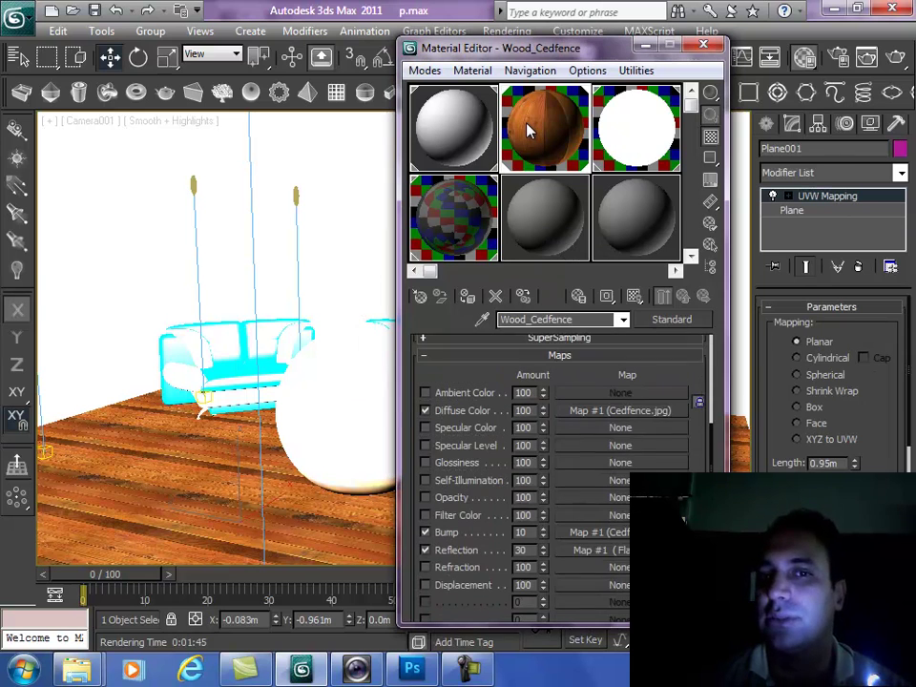
left_click(552, 246)
left_click(656, 322)
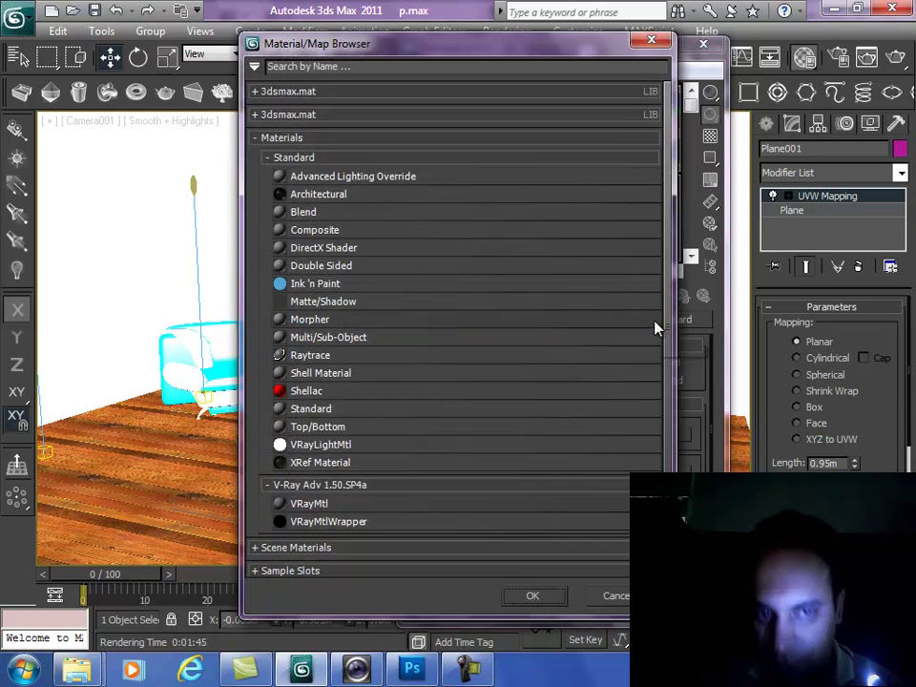
double_click(311, 504)
Step: Add a Bitmap map to the diffuse channel of the 08 - Default material
left_click_drag(419, 556, 435, 68)
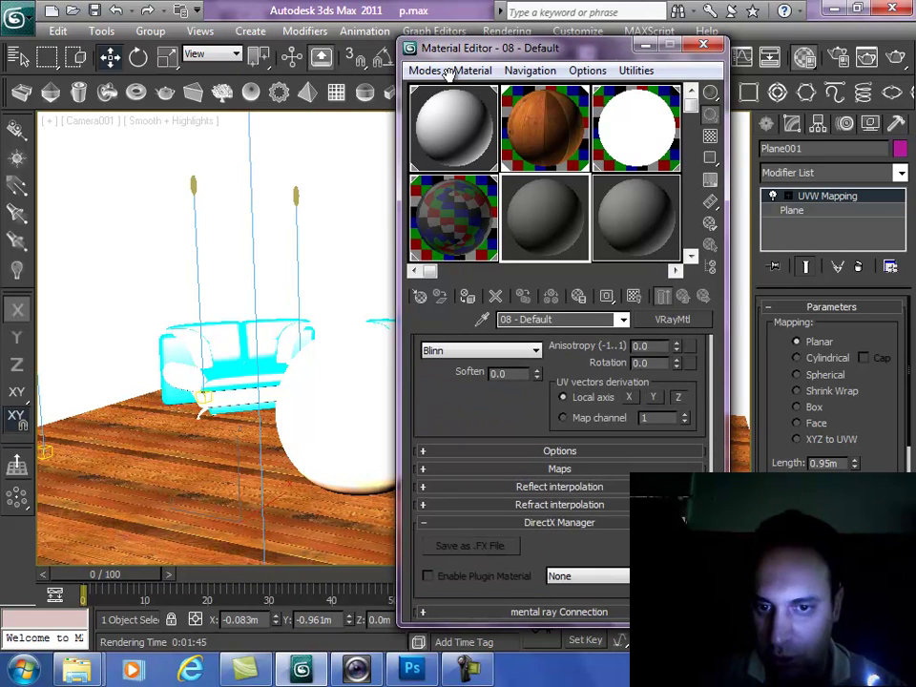
left_click(549, 471)
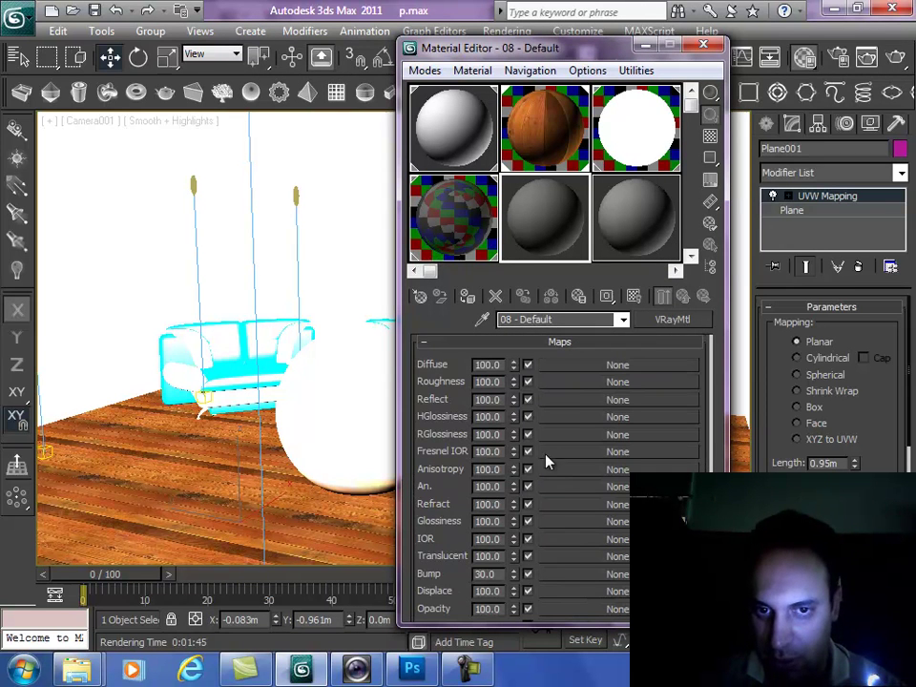
left_click(546, 369)
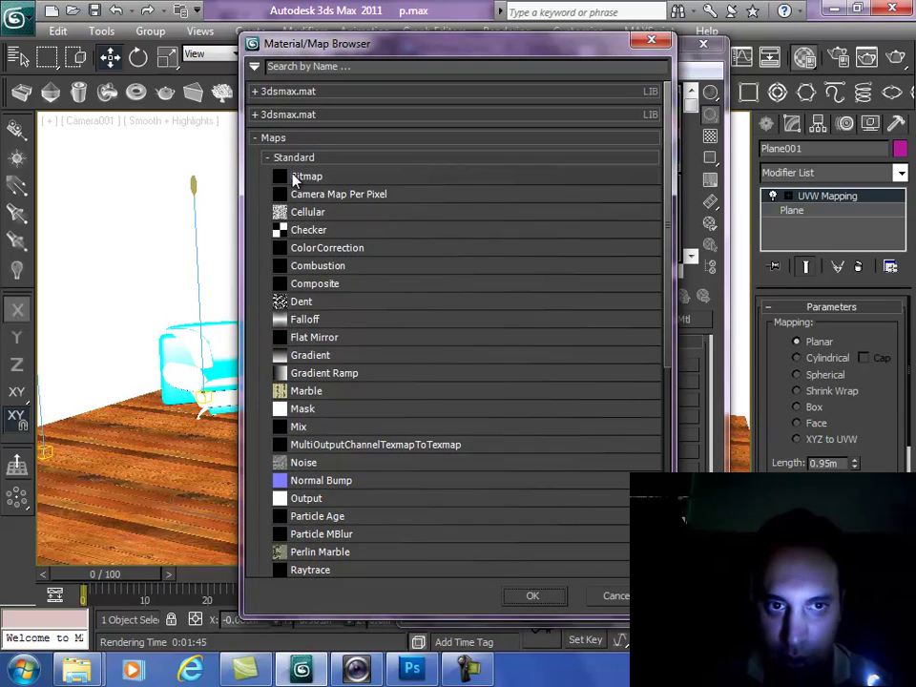
double_click(294, 177)
Step: Browse for the bitmap in the ArchMat folder under C:, Program Files, Autodesk, 3ds Max 2011, maps
left_click(175, 76)
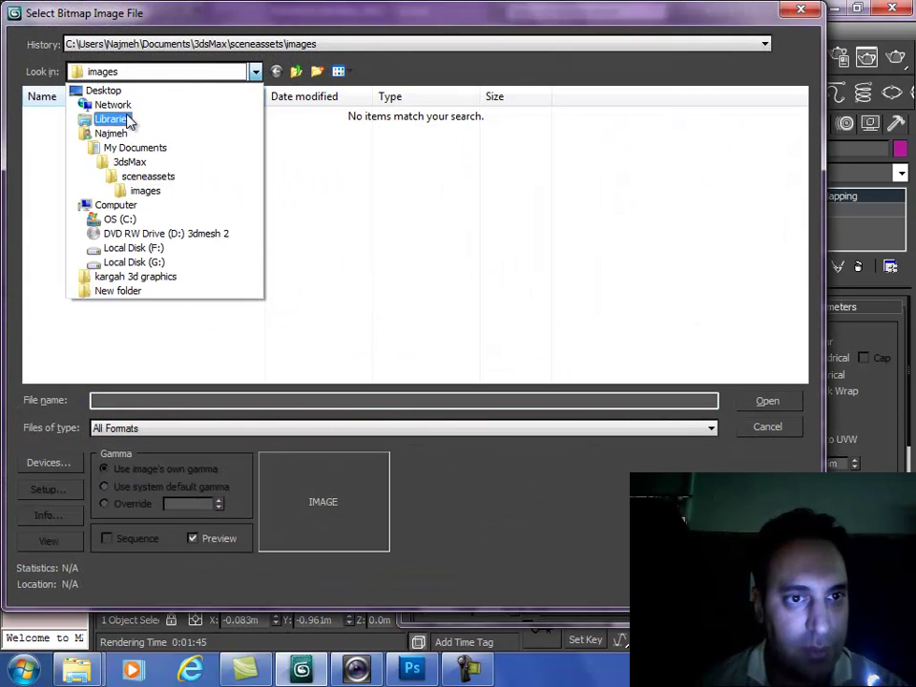
left_click(119, 219)
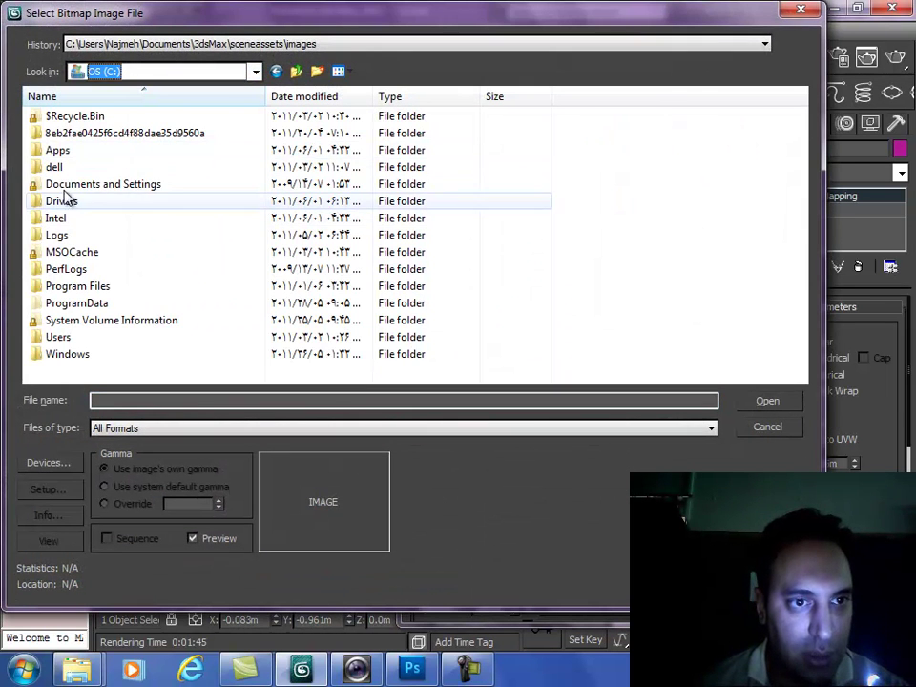
double_click(73, 286)
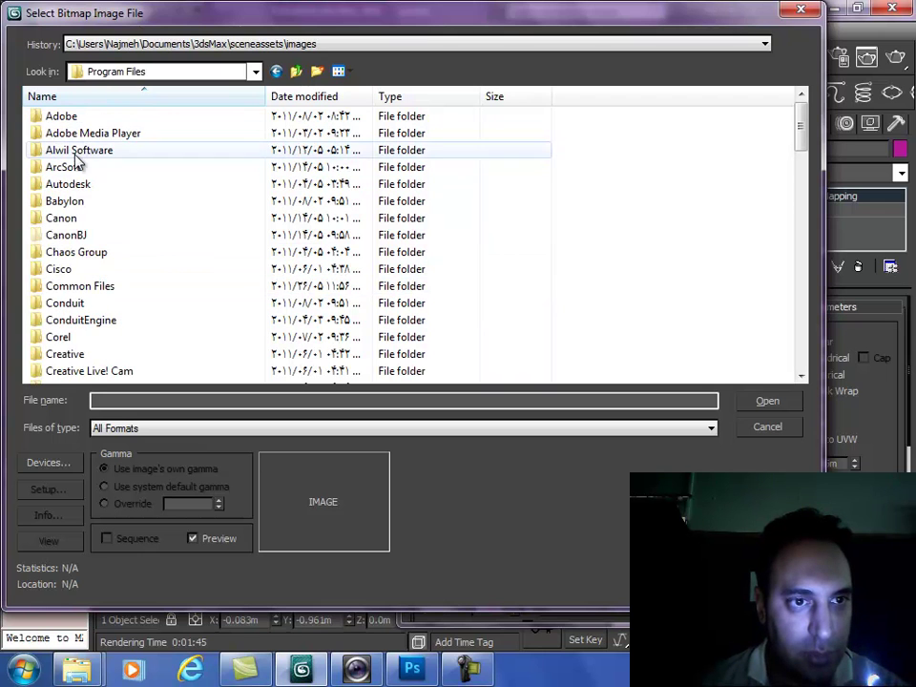
double_click(71, 185)
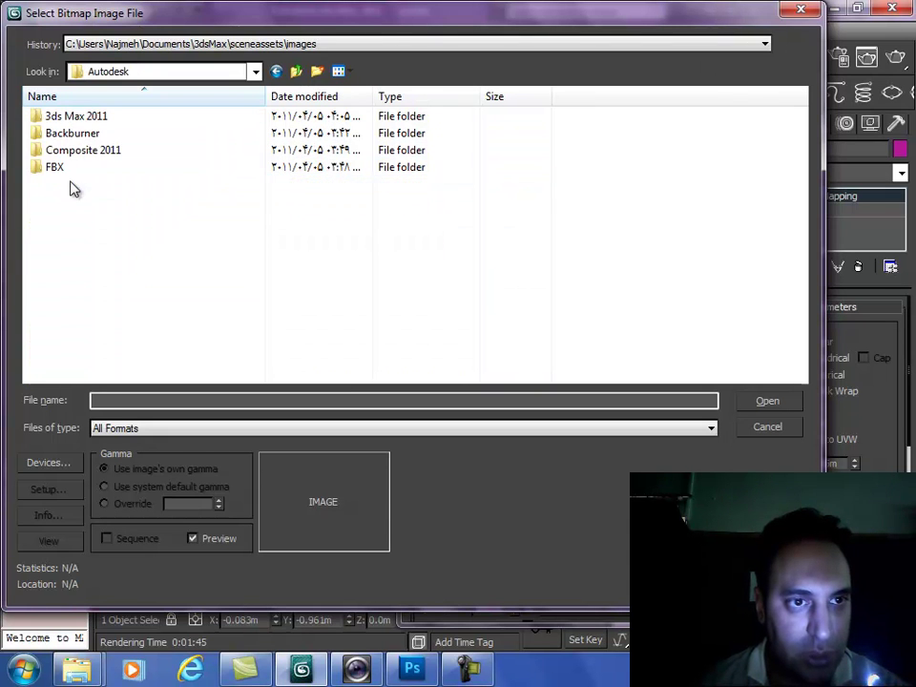
double_click(77, 120)
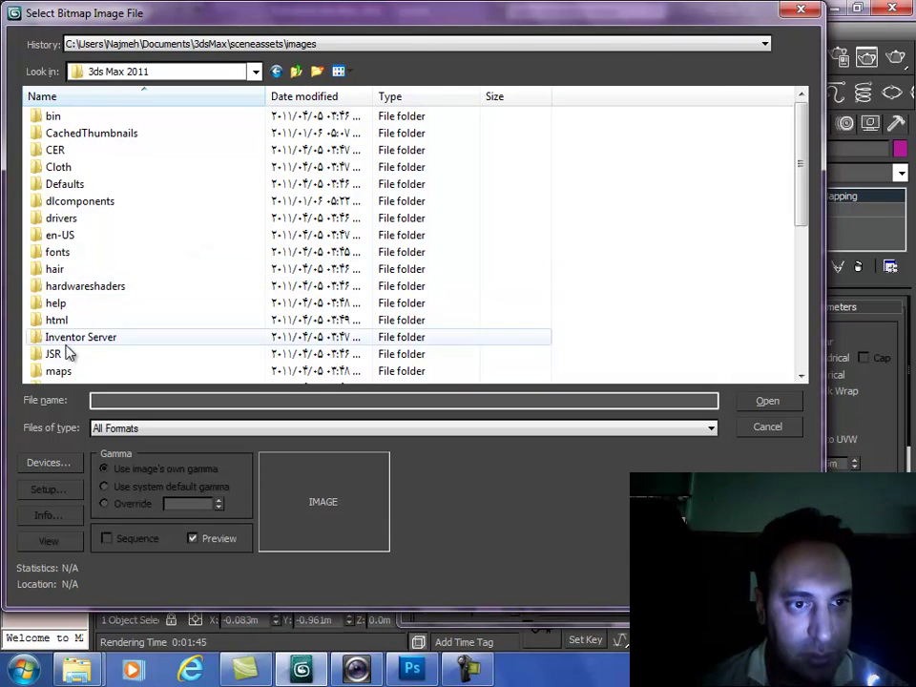
double_click(76, 372)
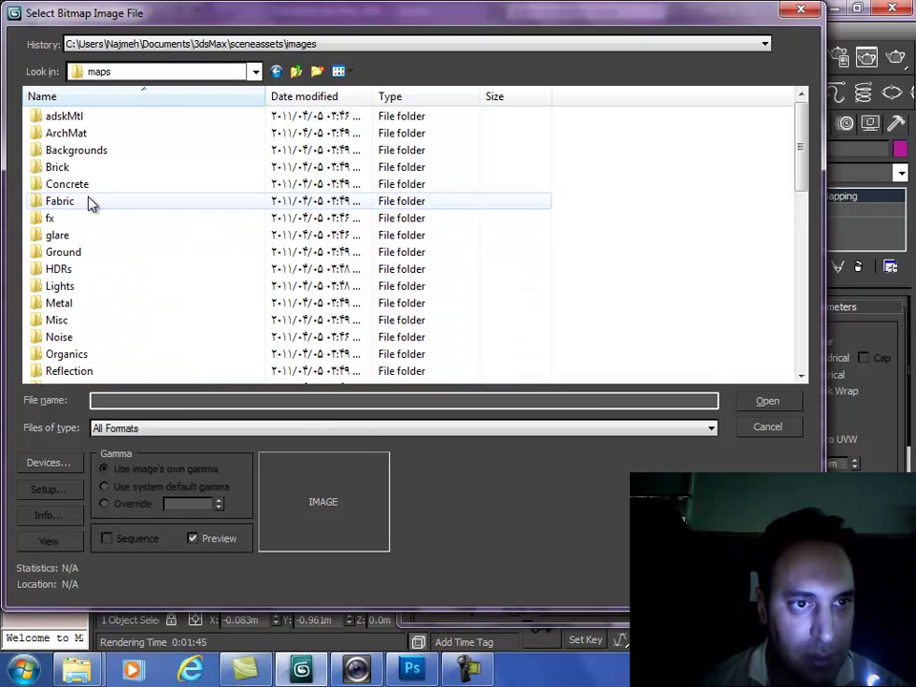
double_click(78, 135)
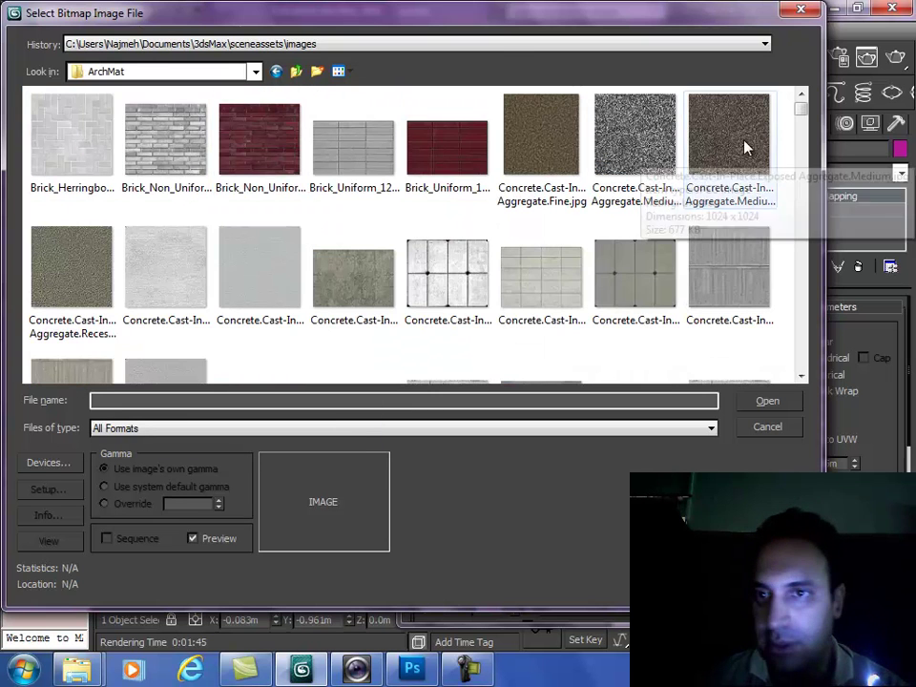
Step: Find and load Finishes.Flooring.Wood.Parquet.1.jpg as the diffuse bitmap
left_click_drag(802, 113, 803, 124)
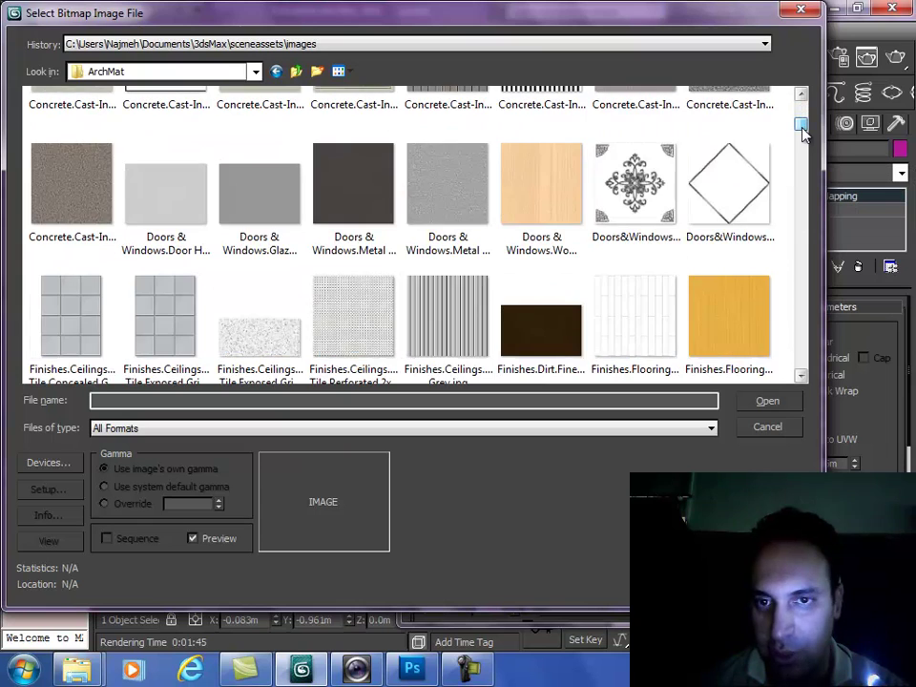
left_click(804, 376)
left_click_drag(805, 378, 805, 378)
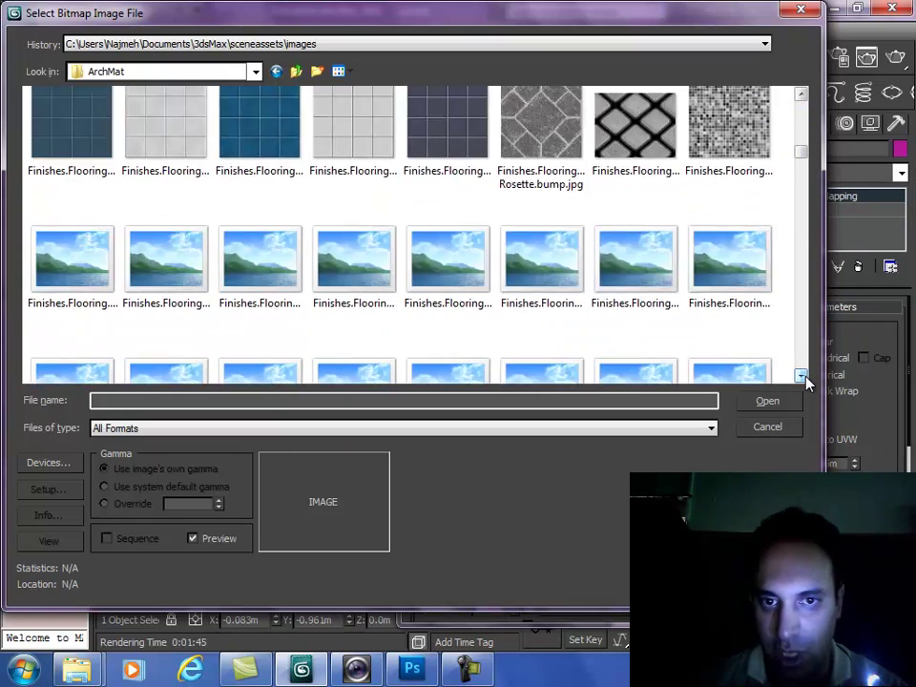
left_click(805, 382)
left_click(805, 381)
left_click(436, 121)
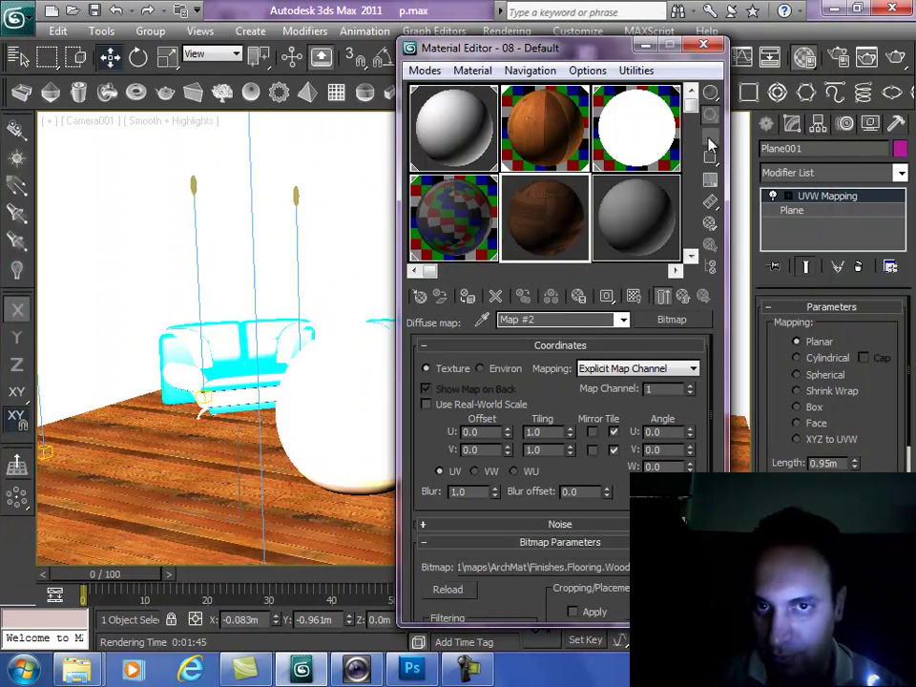
Step: Turn on the checkered background for the parquet material's sample and preview the full bitmap image
left_click(710, 139)
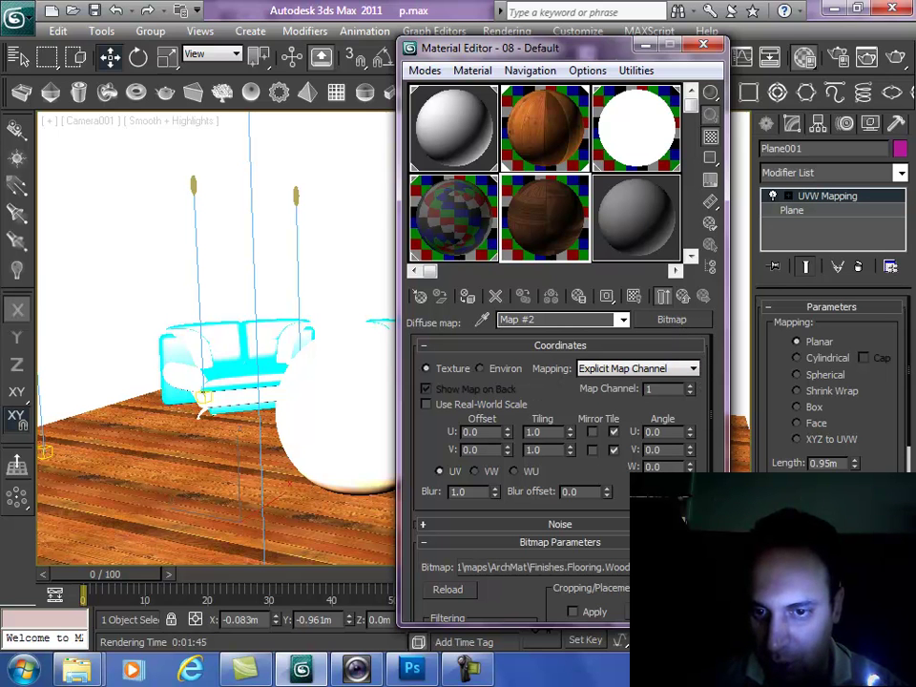
left_click(659, 612)
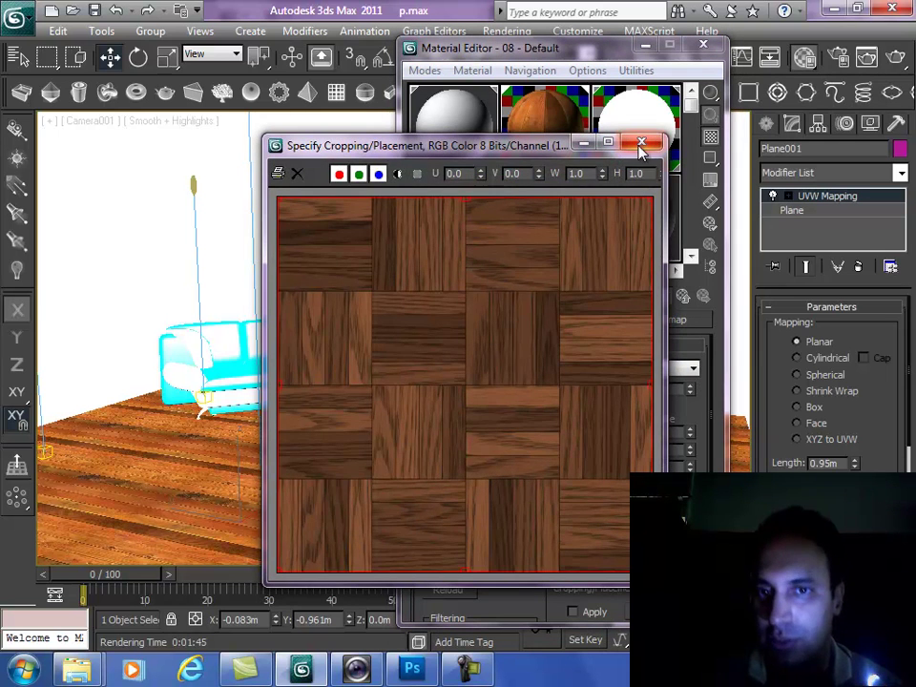
left_click(646, 143)
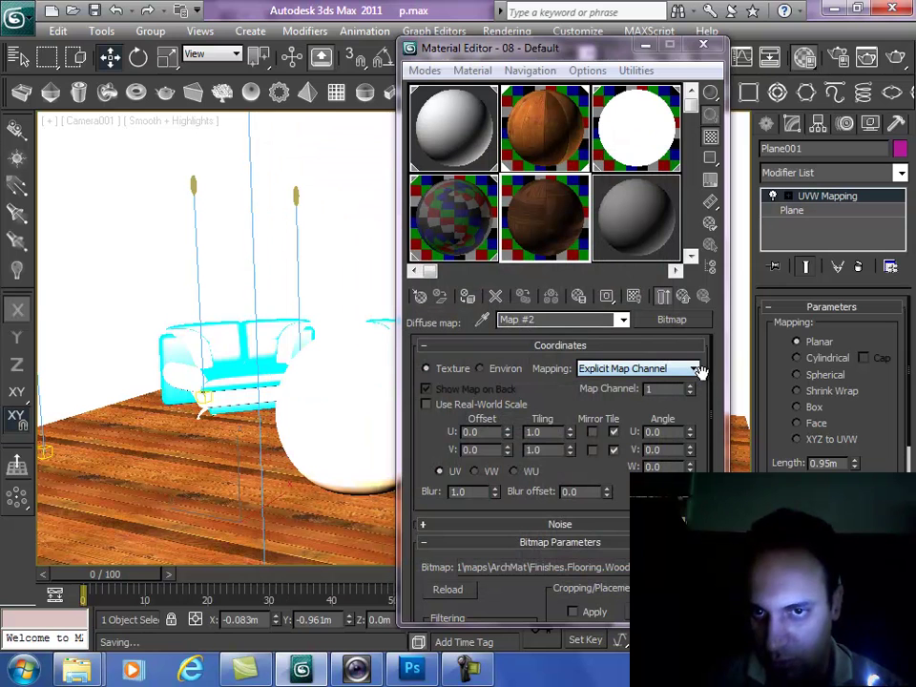
Step: Return to the parent material, set its reflection colour to a dark grey, and check the refraction colour without changing it
scroll(709, 401, "down", 5)
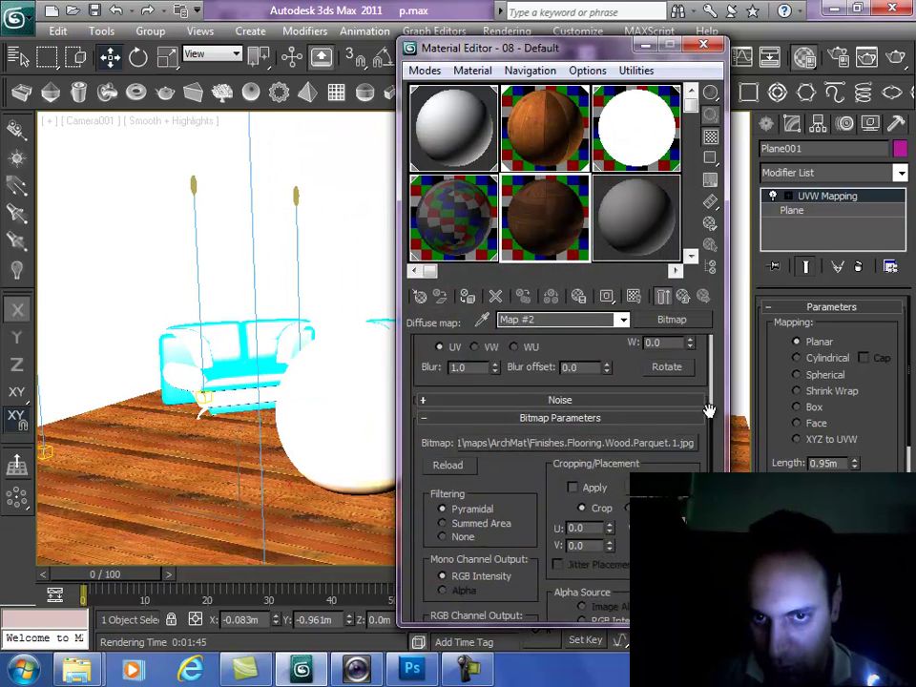
left_click(684, 297)
scroll(411, 382, "up", 5)
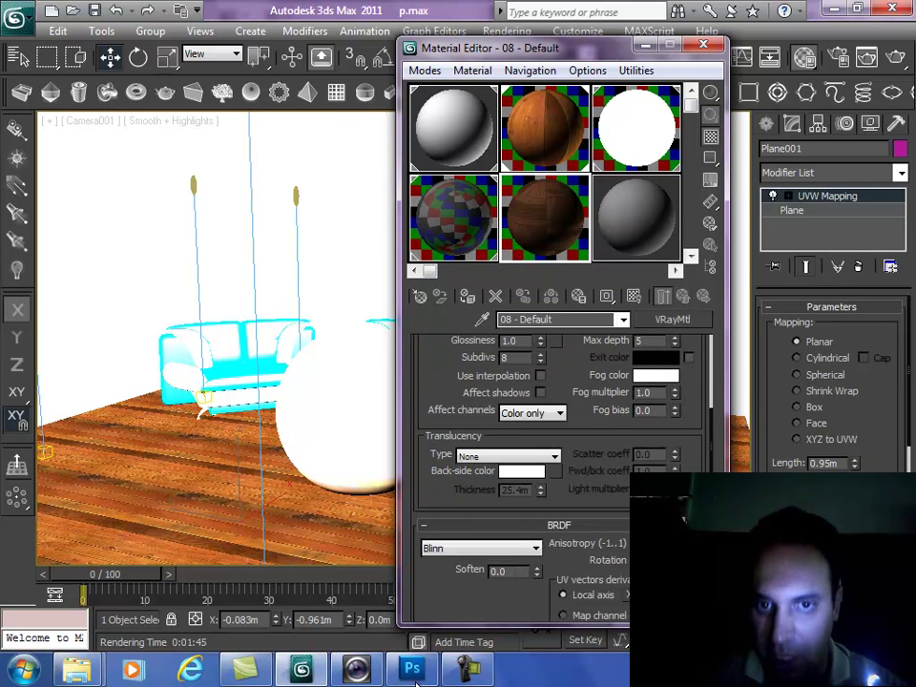
scroll(432, 348, "up", 5)
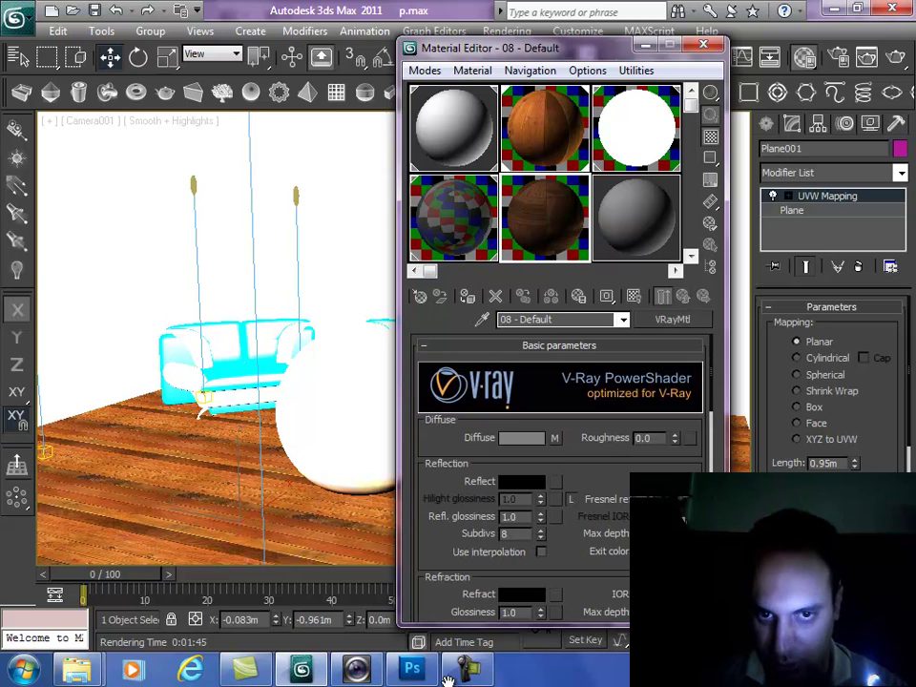
left_click(515, 483)
left_click_drag(787, 360, 780, 381)
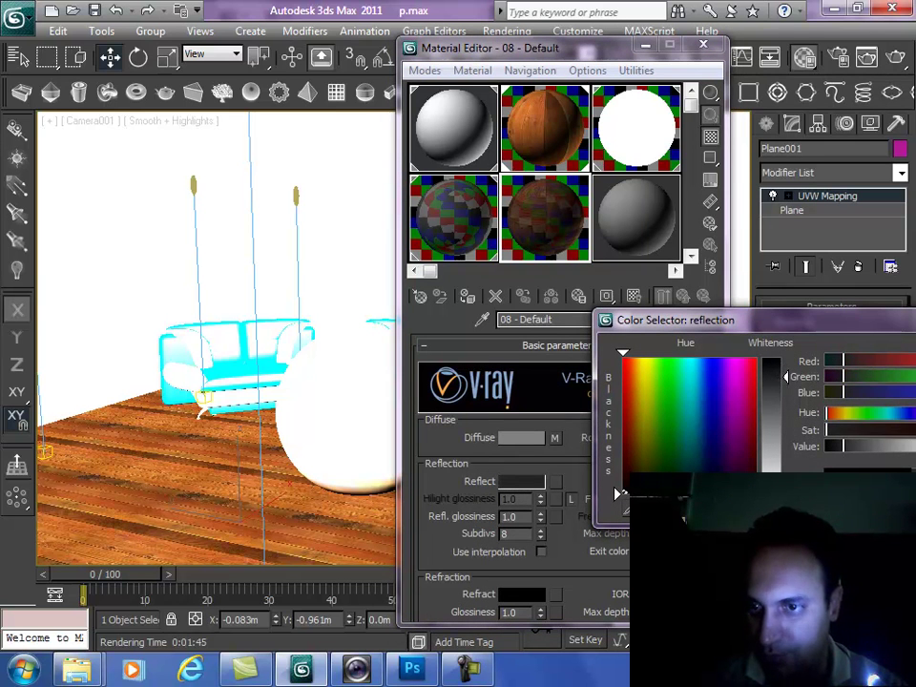
left_click(831, 520)
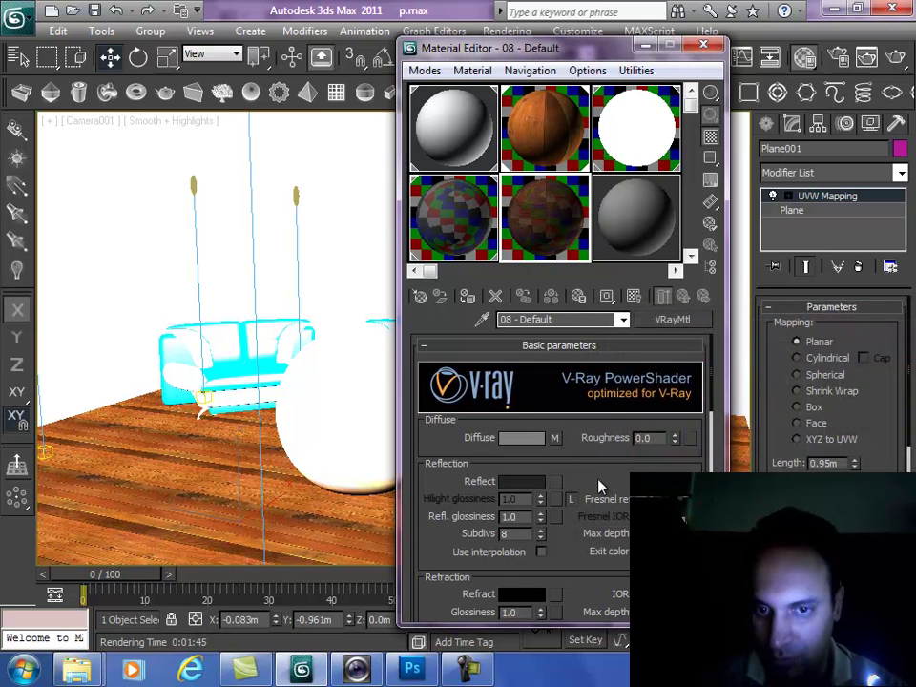
left_click(516, 595)
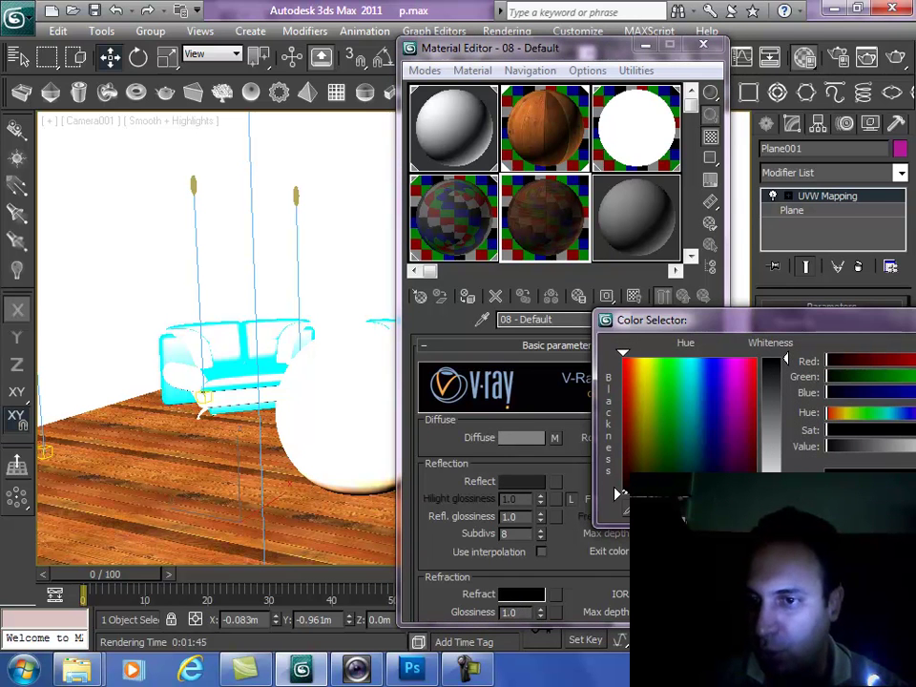
left_click(830, 520)
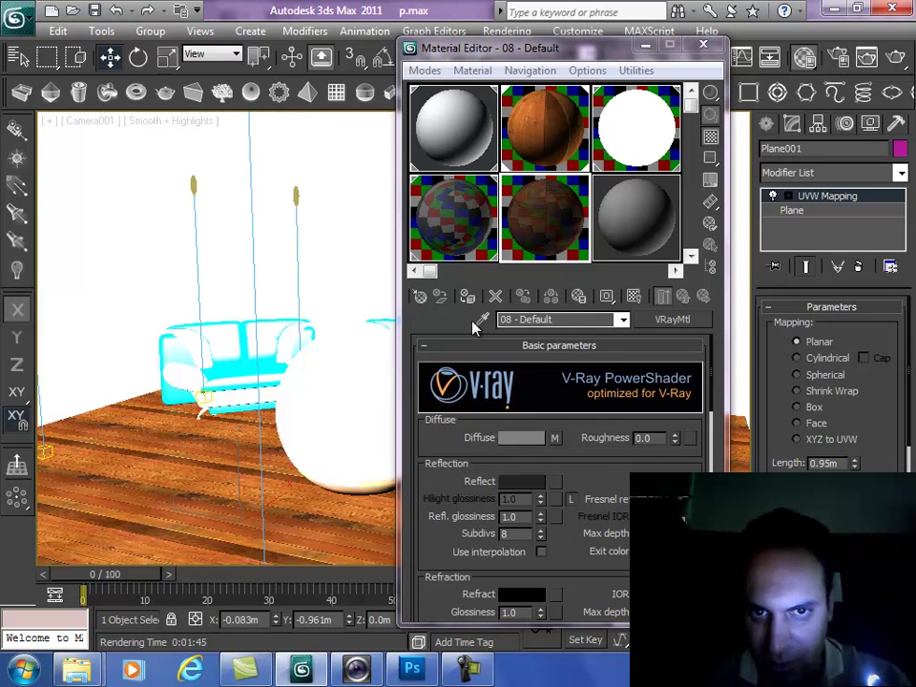
Step: Assign the parquet material to the floor plane, show its texture in the viewport, and close the material editor
left_click(468, 296)
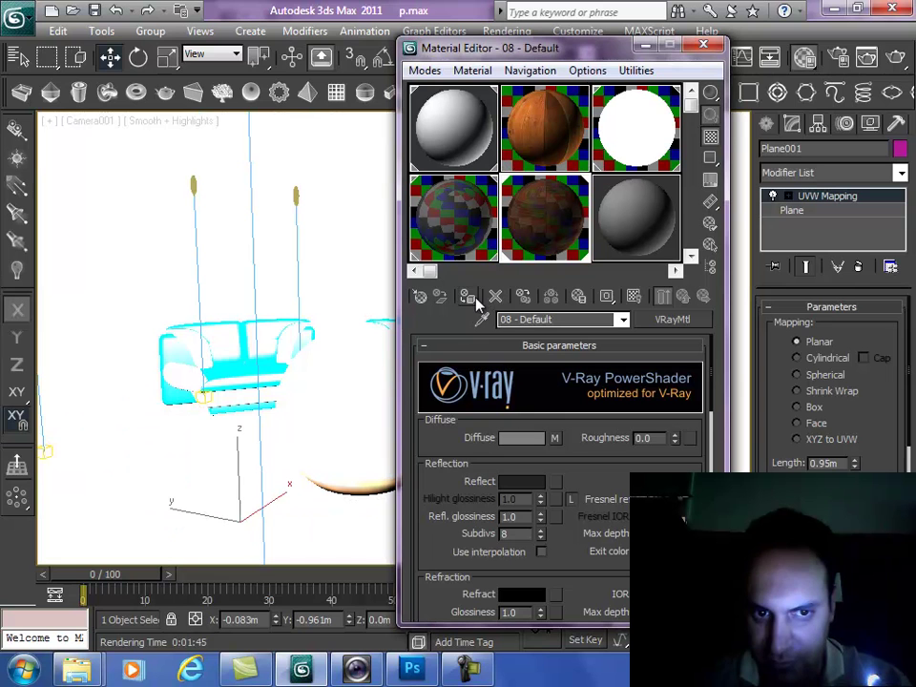
left_click(637, 296)
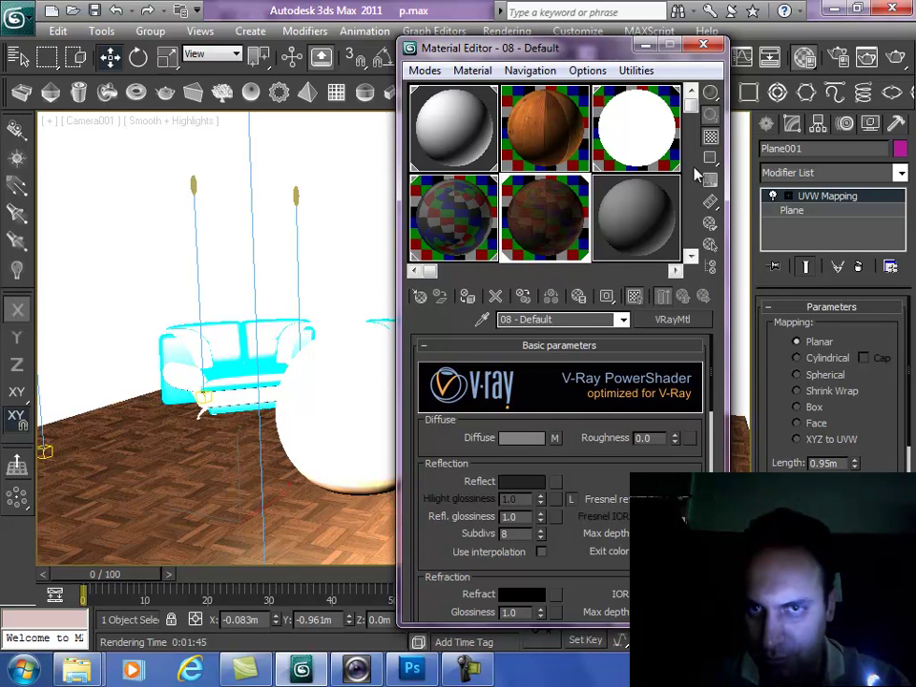
left_click(704, 46)
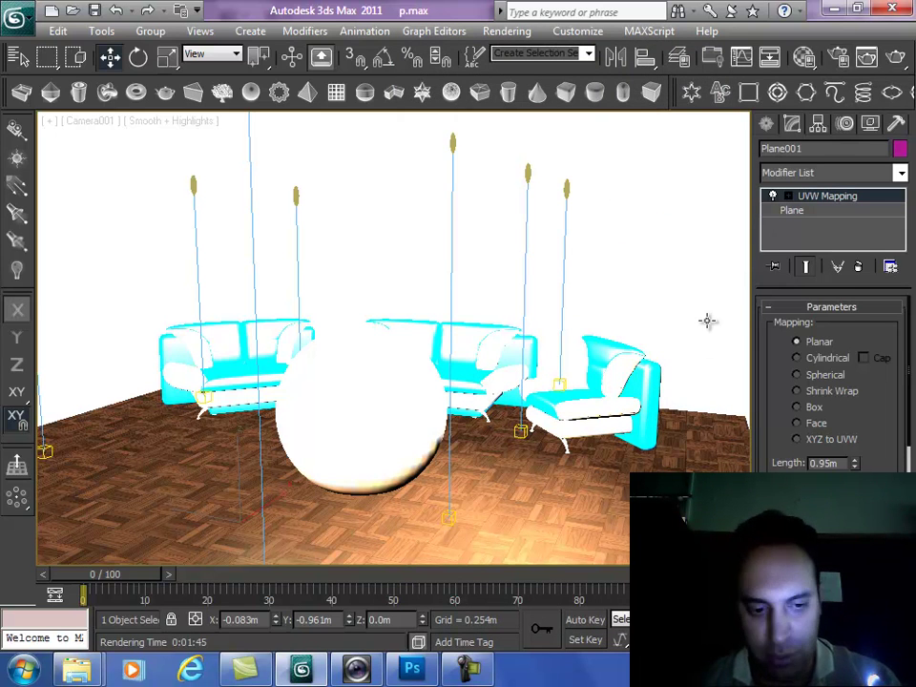
Step: Render the Camera001 view with the parquet floor, dismissing the V-Ray messages, and close the finished render
key("shift+q")
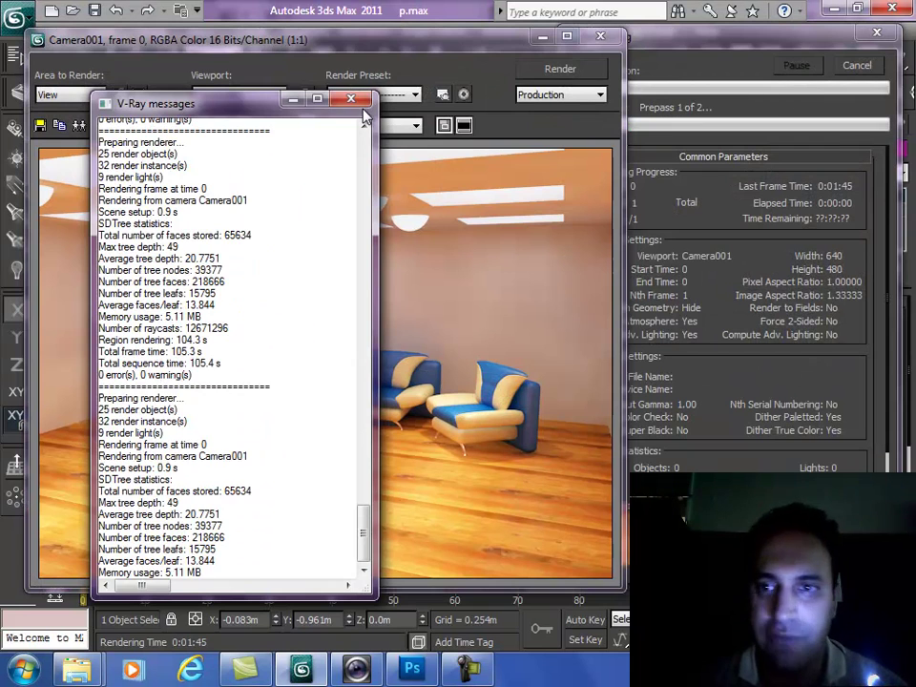
left_click(363, 109)
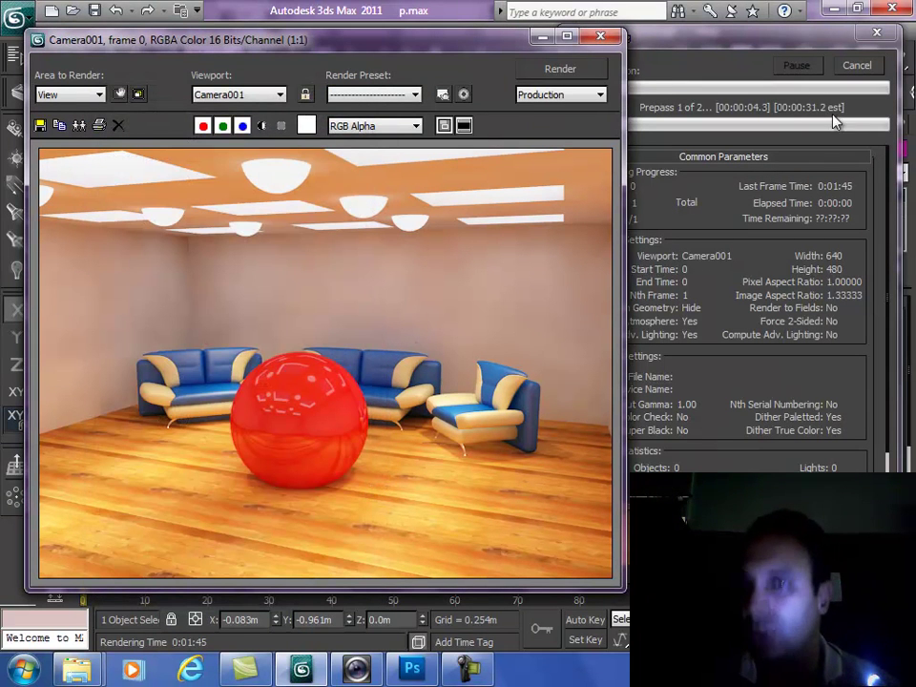
left_click(468, 665)
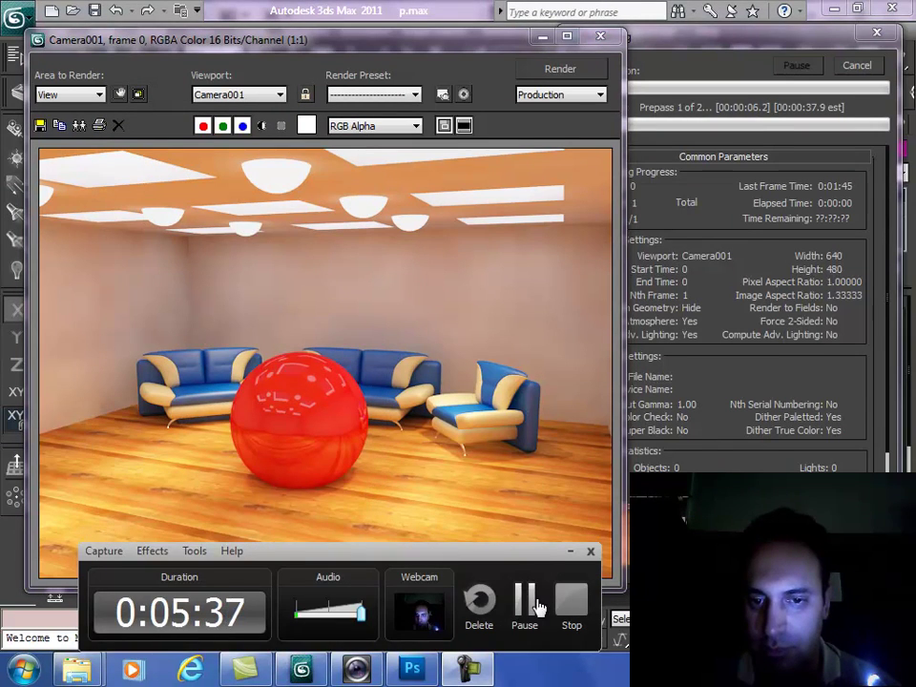
left_click(526, 601)
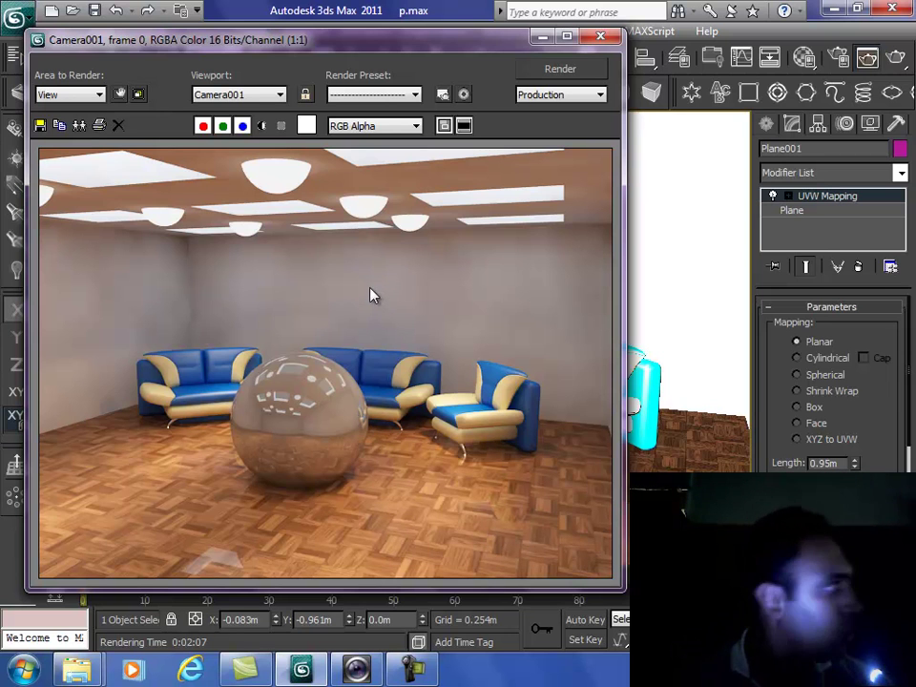
left_click(601, 36)
Step: Review the parquet material's reflection and refraction parameters in the material editor and close it
key("m")
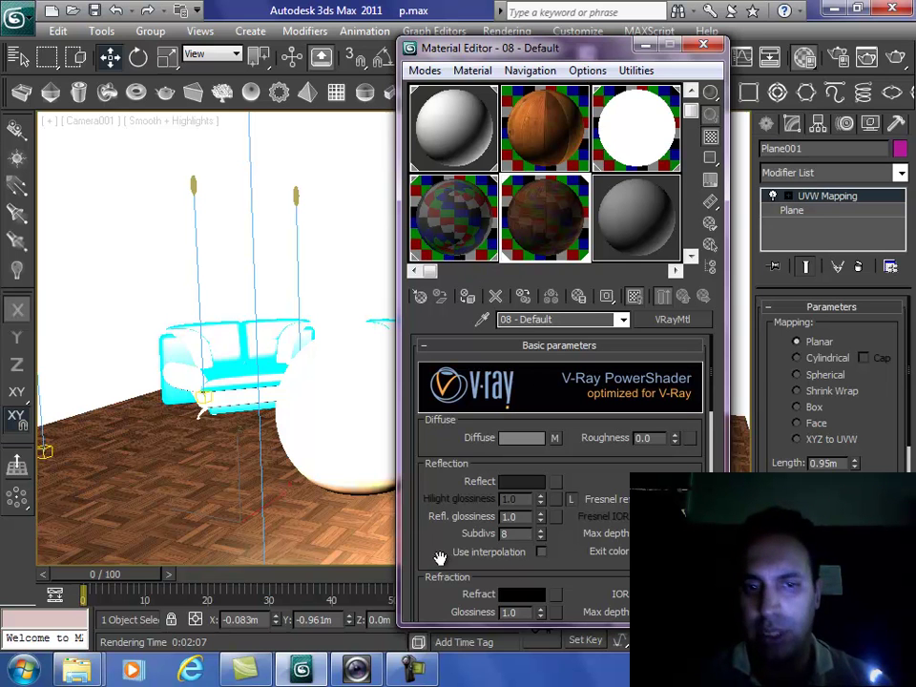
left_click_drag(477, 496, 466, 473)
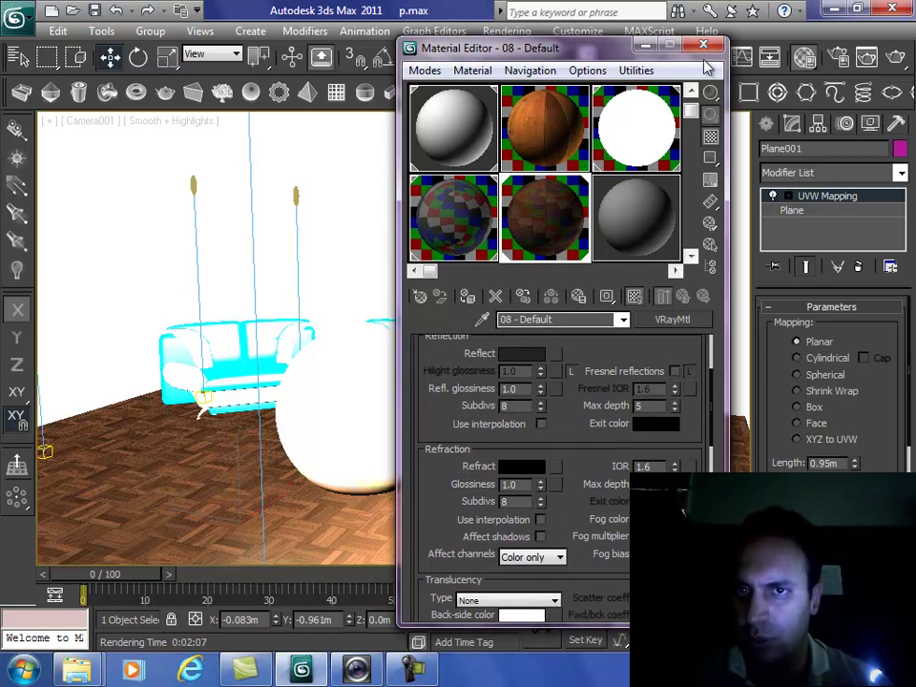
left_click(702, 47)
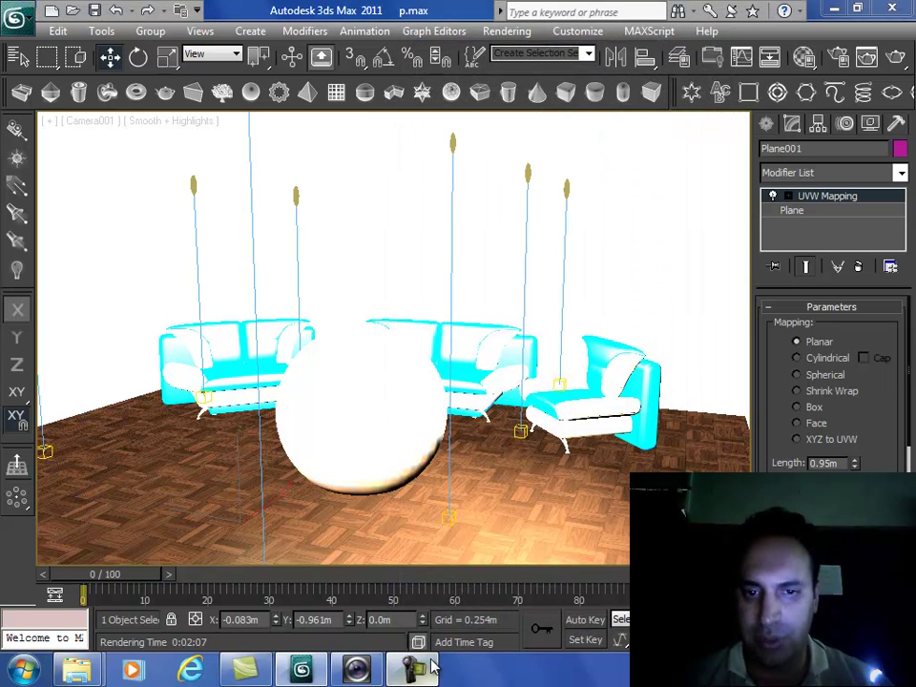